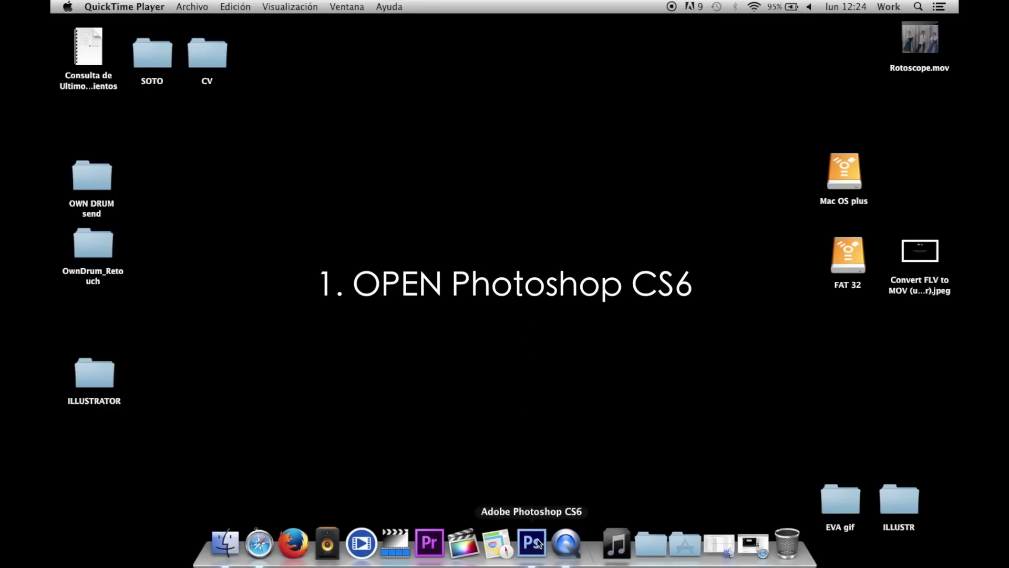
# Launch Photoshop CS6 from the Dock
pyautogui.click(537, 537)
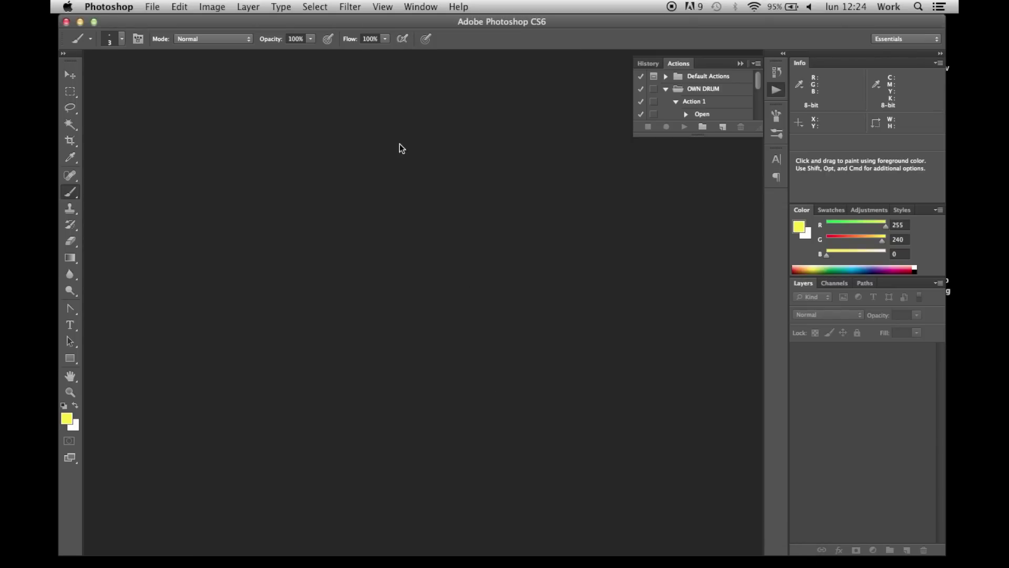
# Show the Timeline panel and choose desktop Rotoscope.mov for Video Frames to Layers import
pyautogui.click(421, 6)
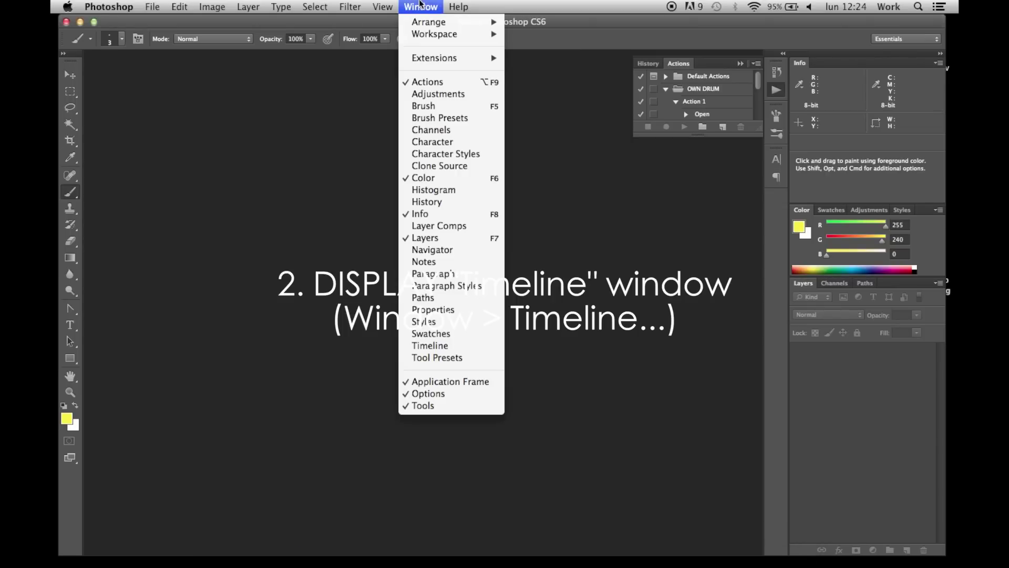
pyautogui.click(442, 346)
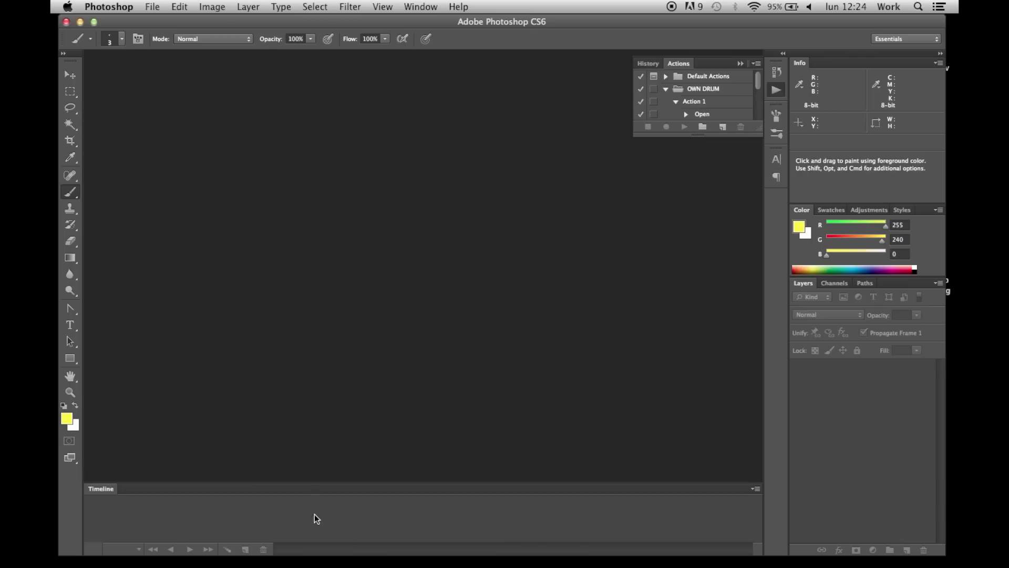
pyautogui.click(152, 6)
pyautogui.moveTo(167, 237)
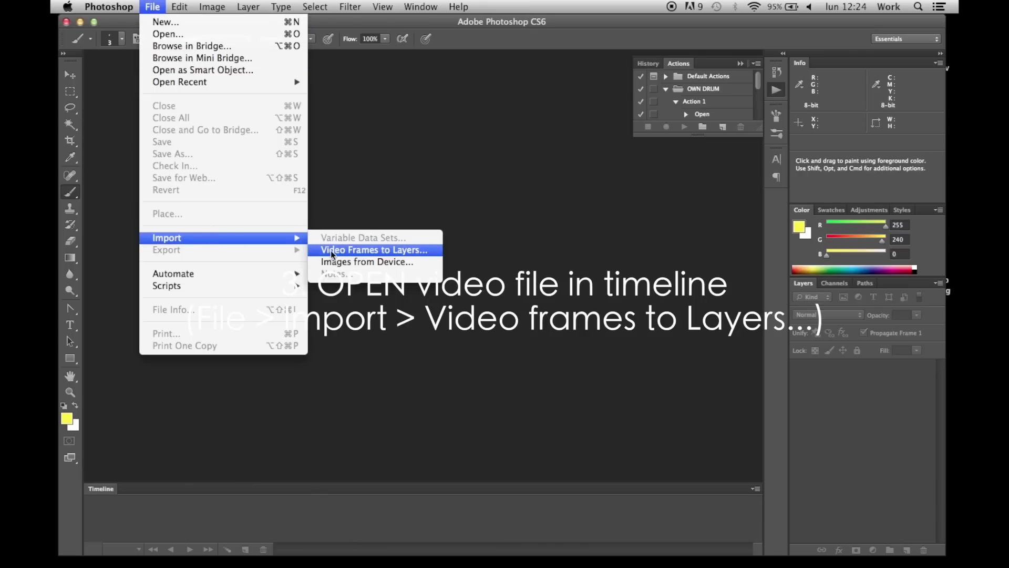
pyautogui.click(356, 250)
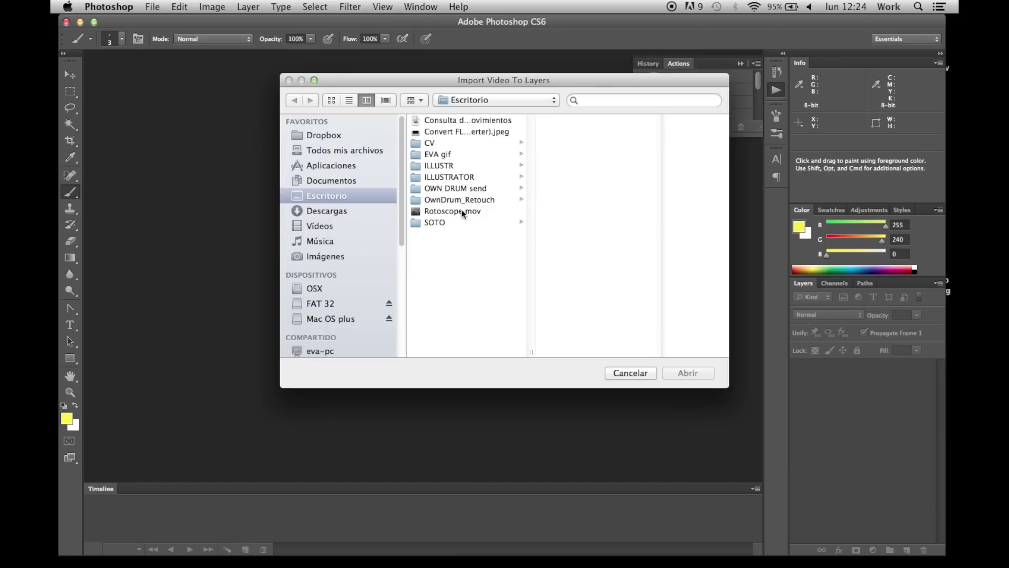
pyautogui.click(461, 210)
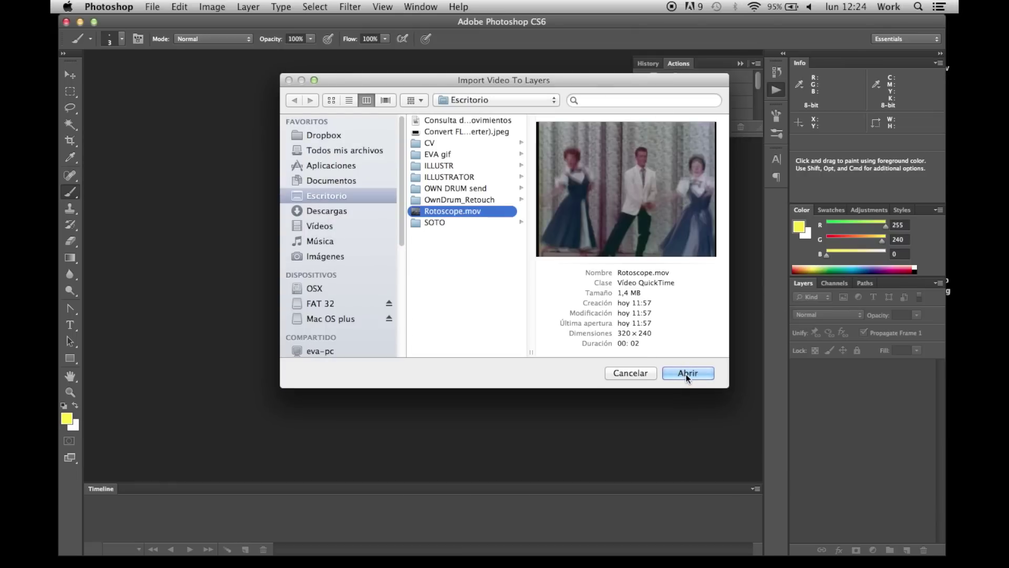
pyautogui.click(686, 374)
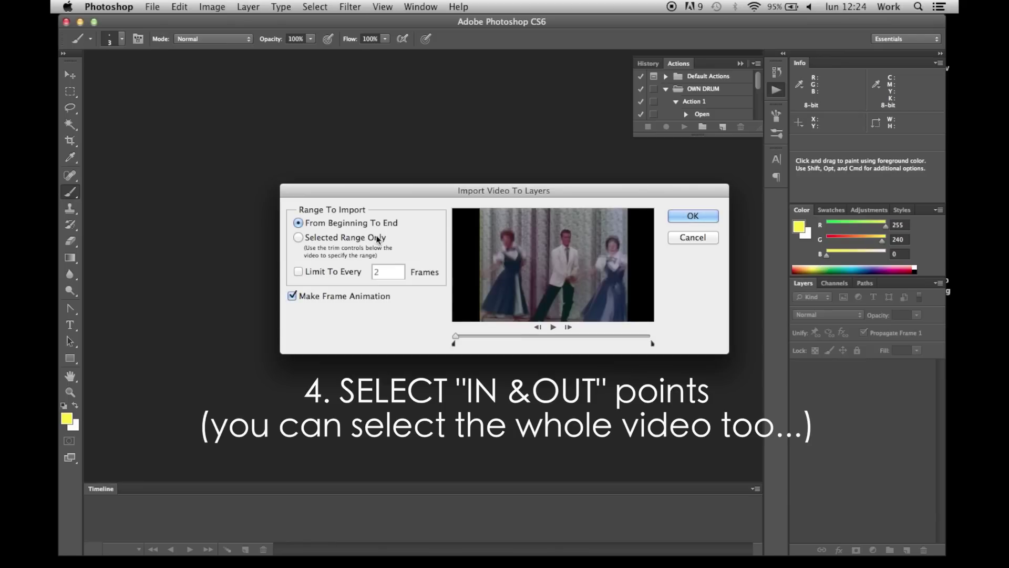
# Import only a trimmed range of Rotoscope.mov, pulling the out point earlier, as 16 frames
pyautogui.click(361, 237)
pyautogui.moveTo(652, 343); pyautogui.dragTo(568, 346)
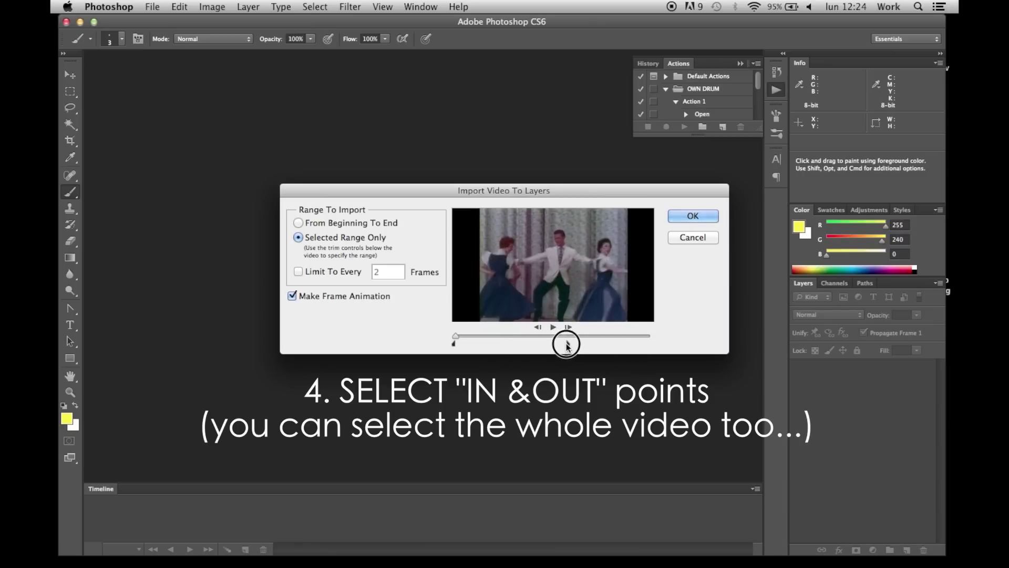
pyautogui.moveTo(568, 347); pyautogui.dragTo(523, 346)
pyautogui.click(692, 217)
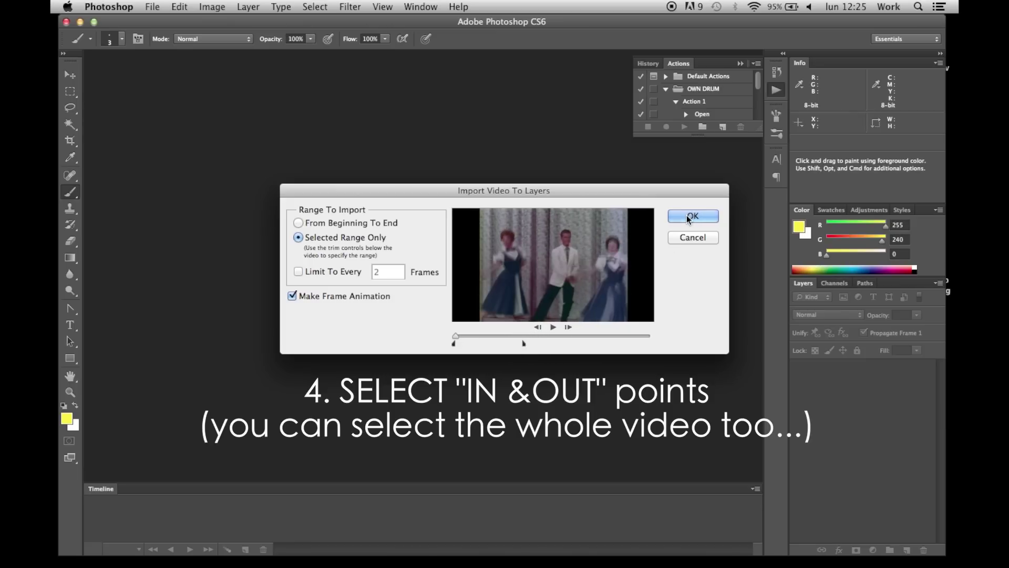
pyautogui.click(687, 216)
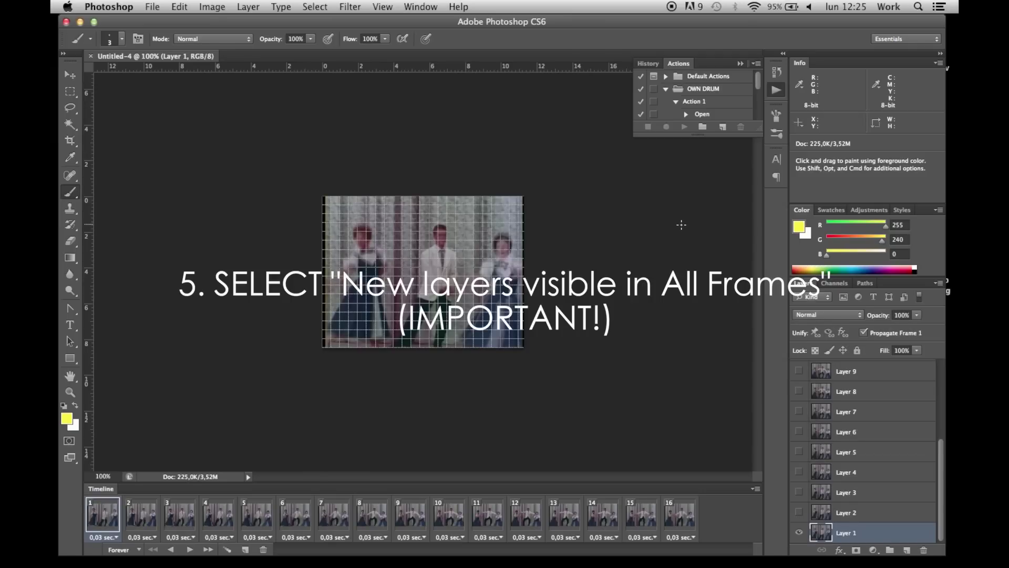
# Turn on New Layers Visible in All Frames and create a layer group named VIDEO
pyautogui.click(757, 490)
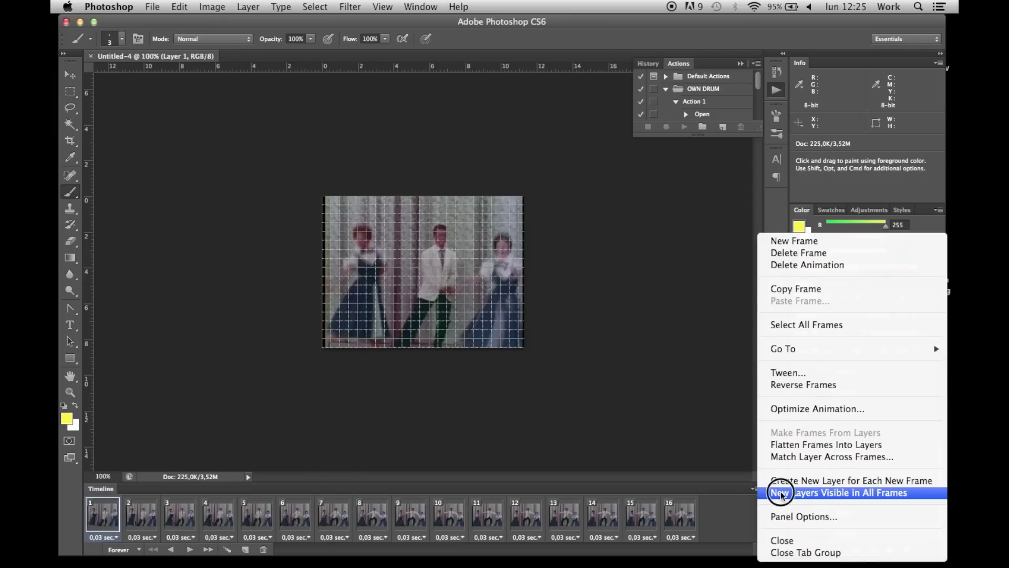
pyautogui.click(782, 494)
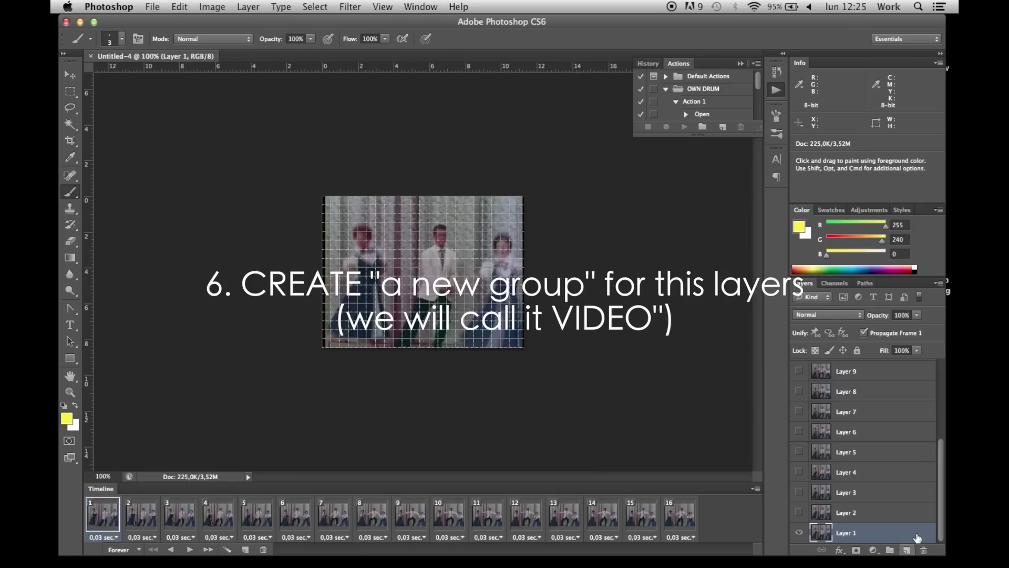
pyautogui.moveTo(942, 517); pyautogui.dragTo(942, 387)
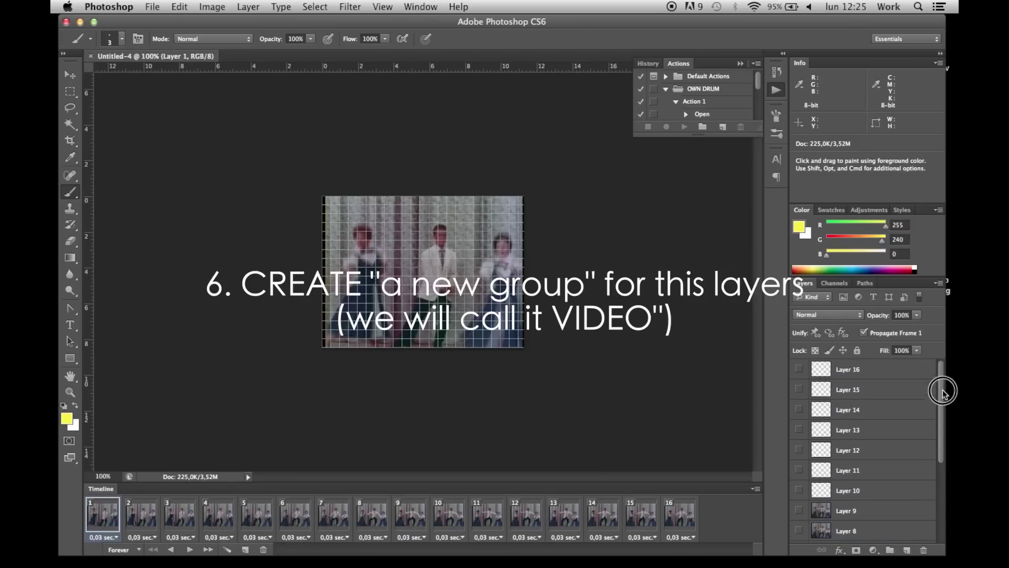
pyautogui.keyDown('shift'); pyautogui.click(883, 371); pyautogui.keyUp('shift')
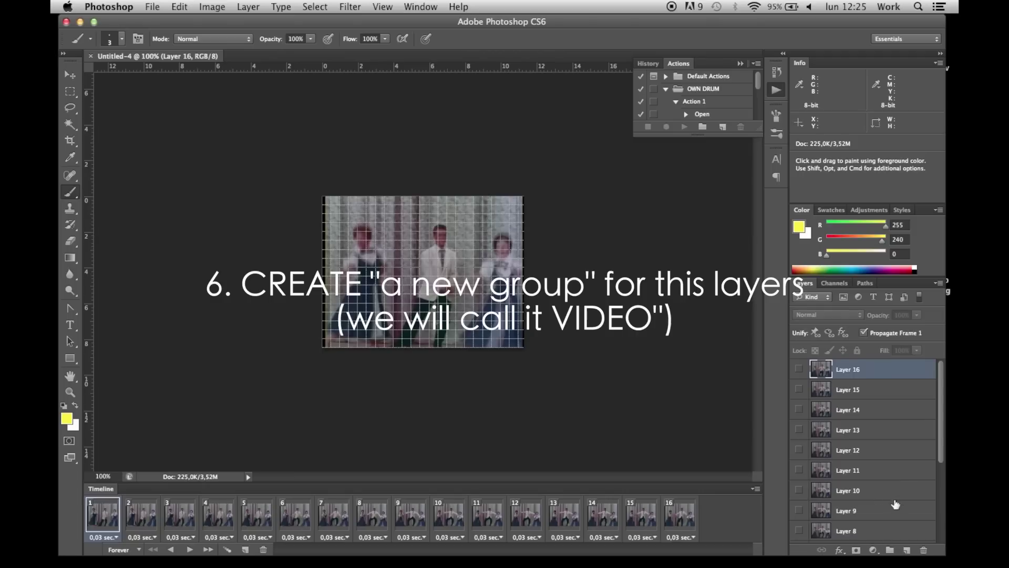
pyautogui.click(890, 550)
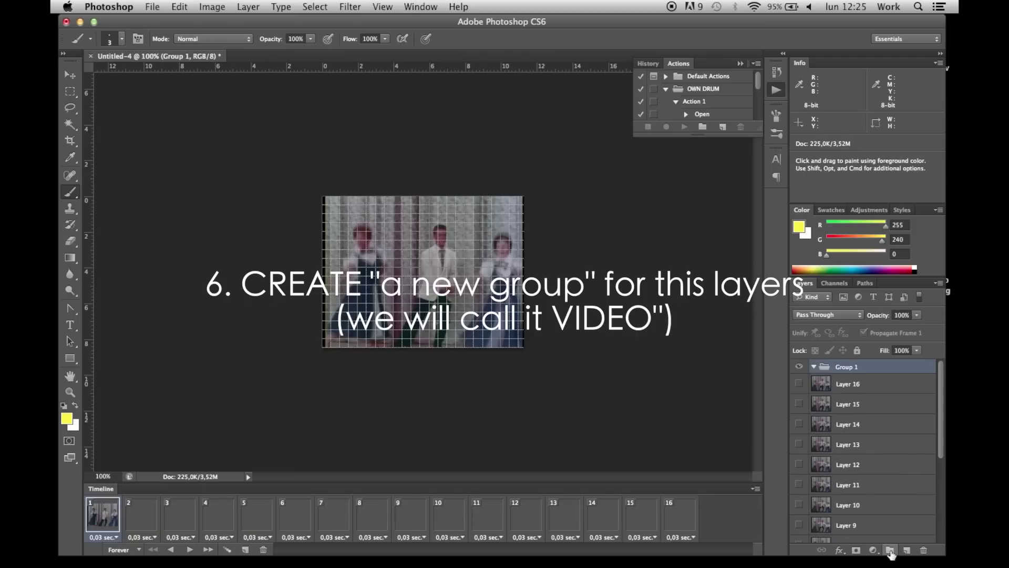
pyautogui.doubleClick(846, 368)
pyautogui.write('VIDEO')
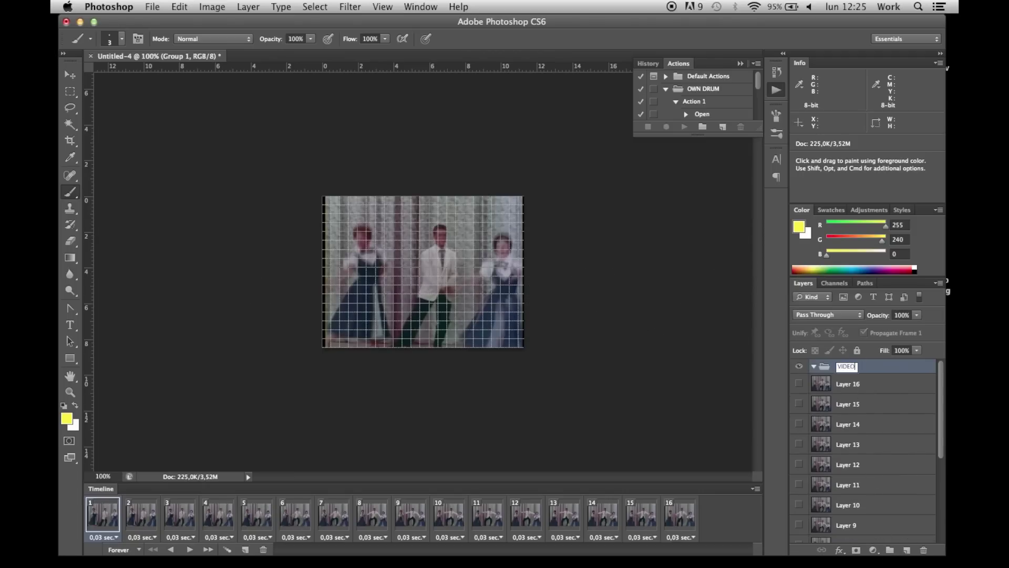
pyautogui.press('Return')
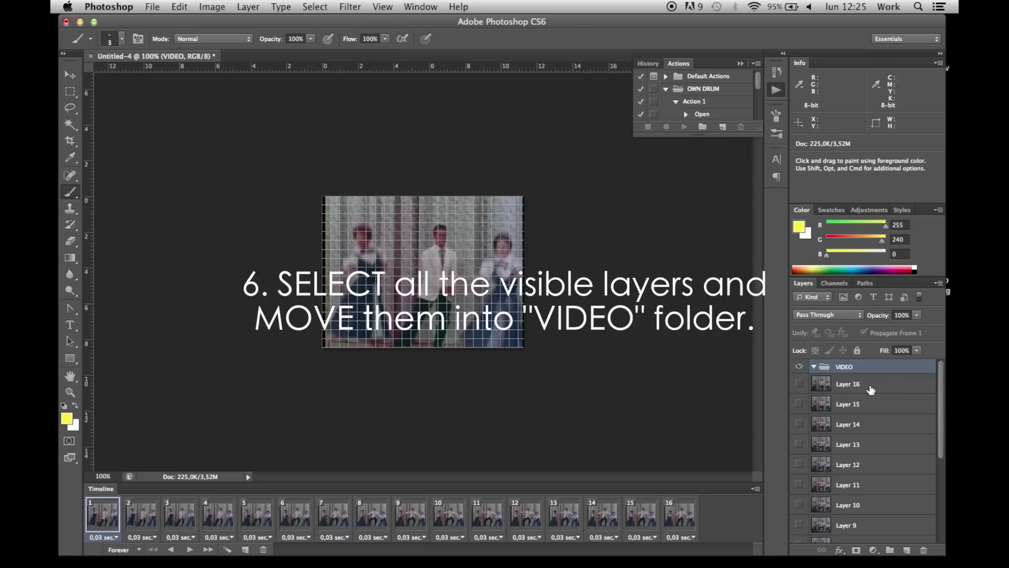
# Move Layers 1–16 into the VIDEO group and collapse it
pyautogui.click(871, 389)
pyautogui.moveTo(941, 410)
pyautogui.mouseDown()
pyautogui.moveTo(948, 522)
pyautogui.moveTo(946, 396)
pyautogui.mouseUp()
pyautogui.keyDown('shift'); pyautogui.click(857, 532); pyautogui.keyUp('shift')
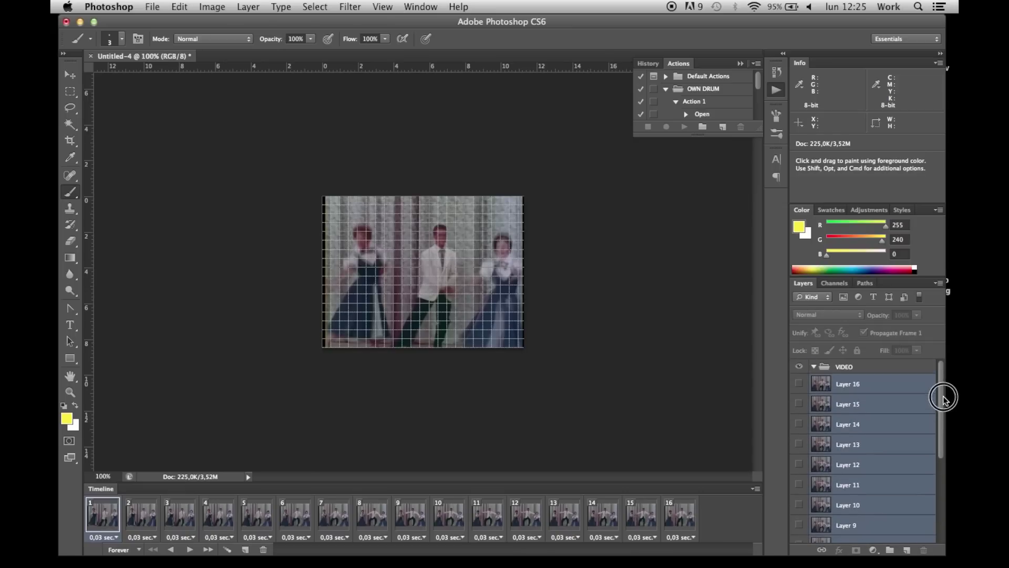
pyautogui.moveTo(851, 383); pyautogui.dragTo(845, 370)
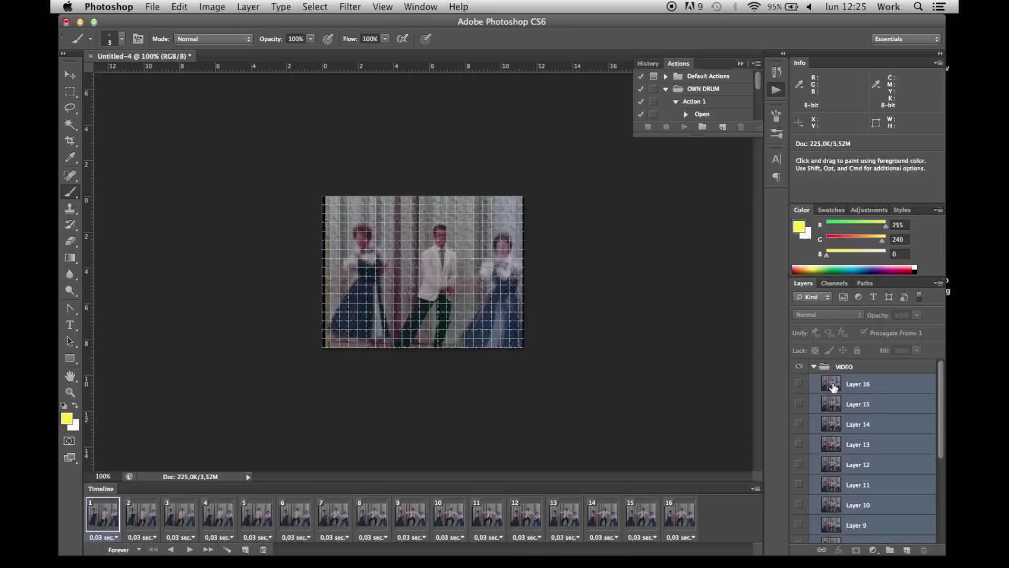
pyautogui.click(815, 367)
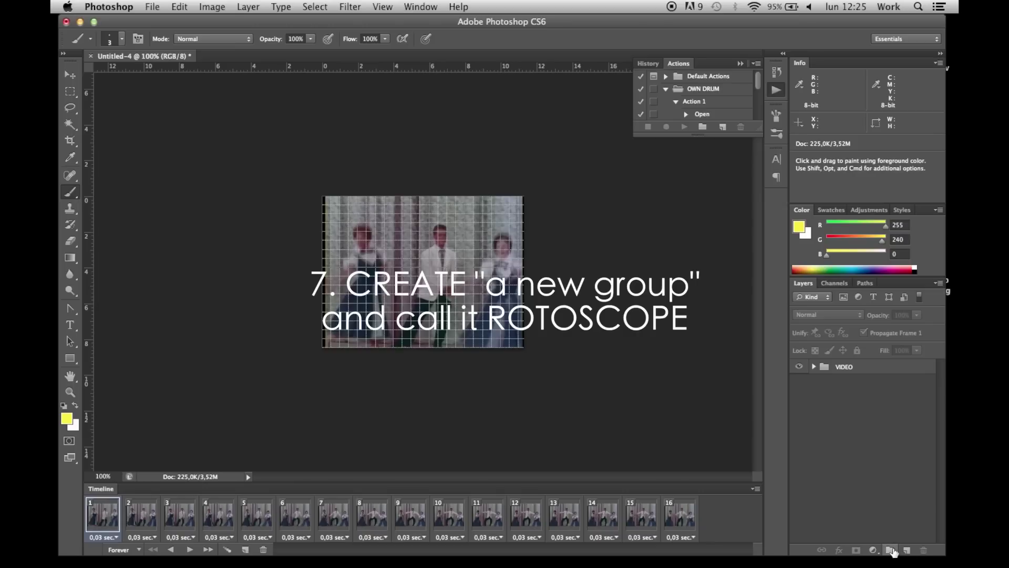
# Create a ROTOSCOPE group above VIDEO and turn off New Layers Visible in All Frames
pyautogui.click(890, 549)
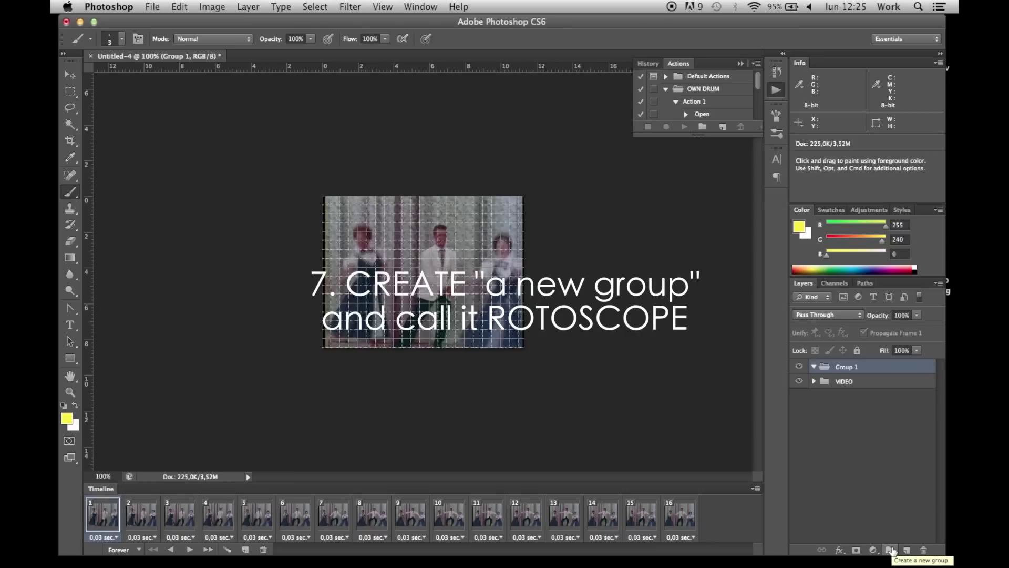
pyautogui.doubleClick(851, 368)
pyautogui.write('ROTOSCOPE')
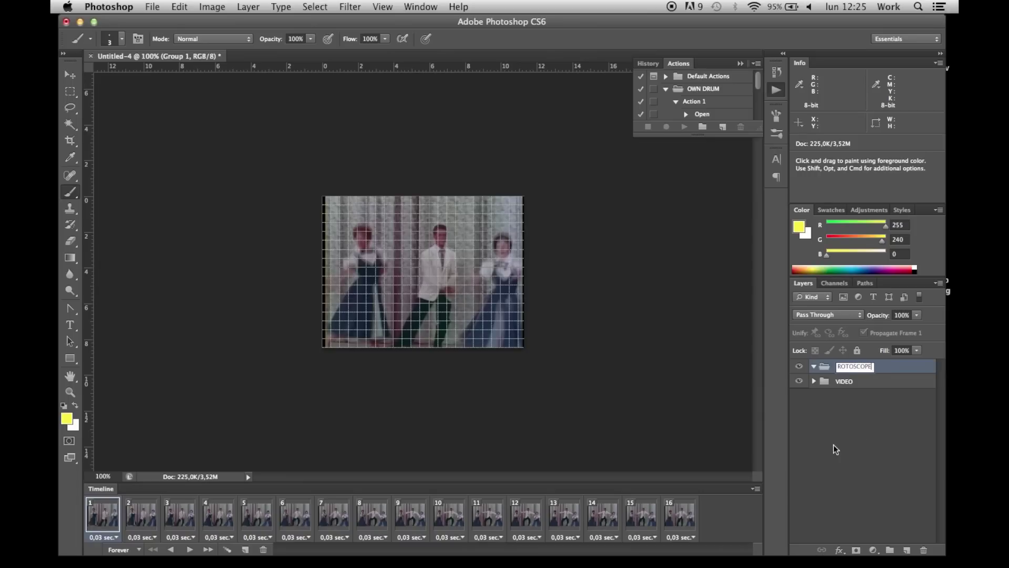
pyautogui.press('Return')
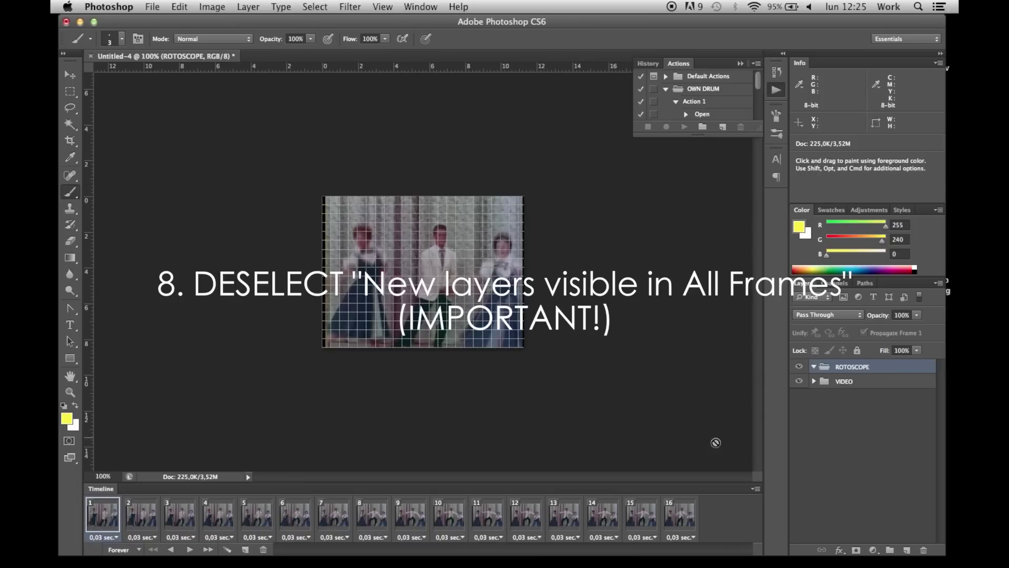
pyautogui.click(755, 488)
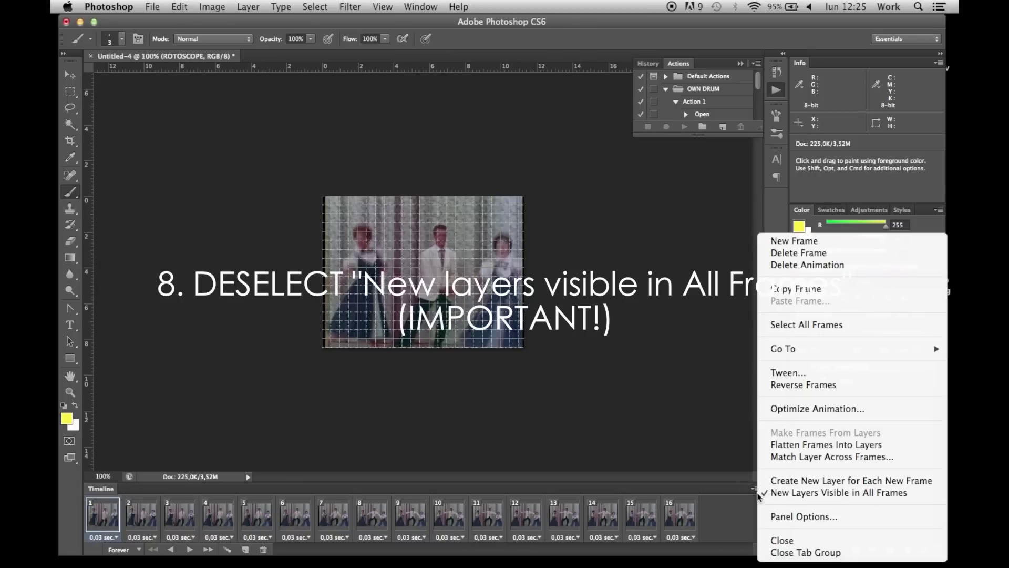
pyautogui.click(788, 492)
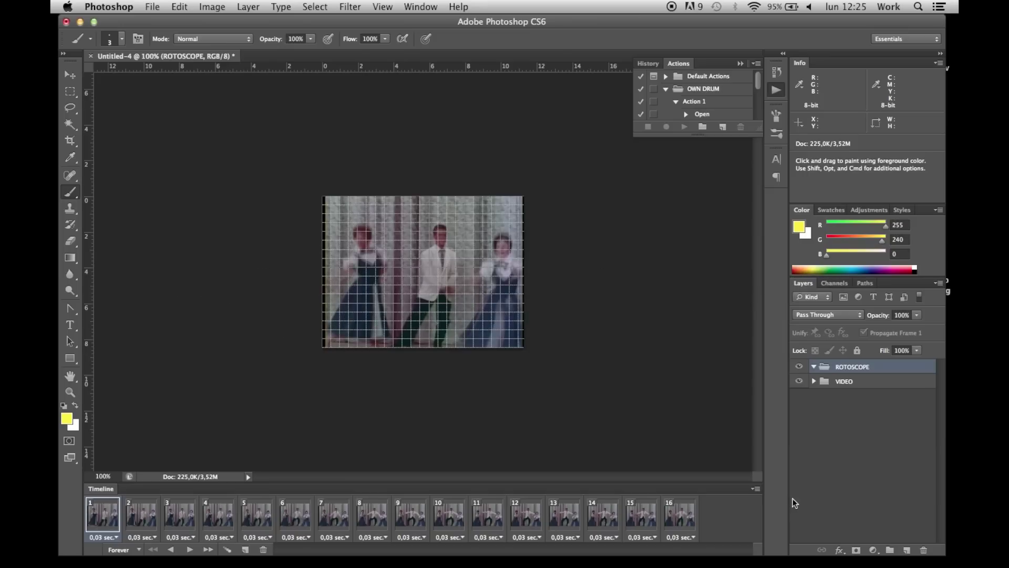
# Add Layer 17, hide the grid, zoom to 200%, and brush a yellow outline around the male dancer
pyautogui.click(908, 552)
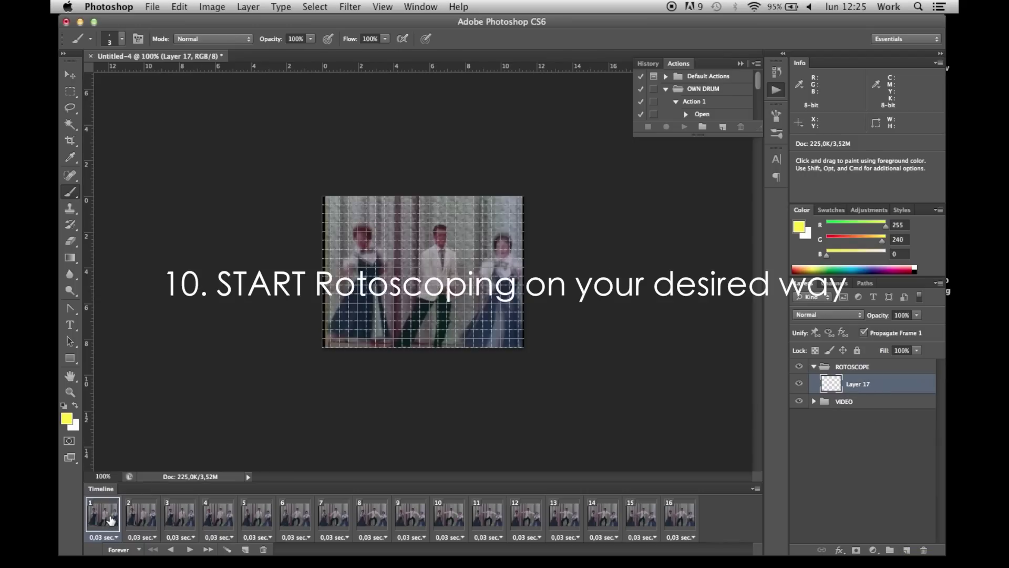
pyautogui.hotkey('ctrl', "'")
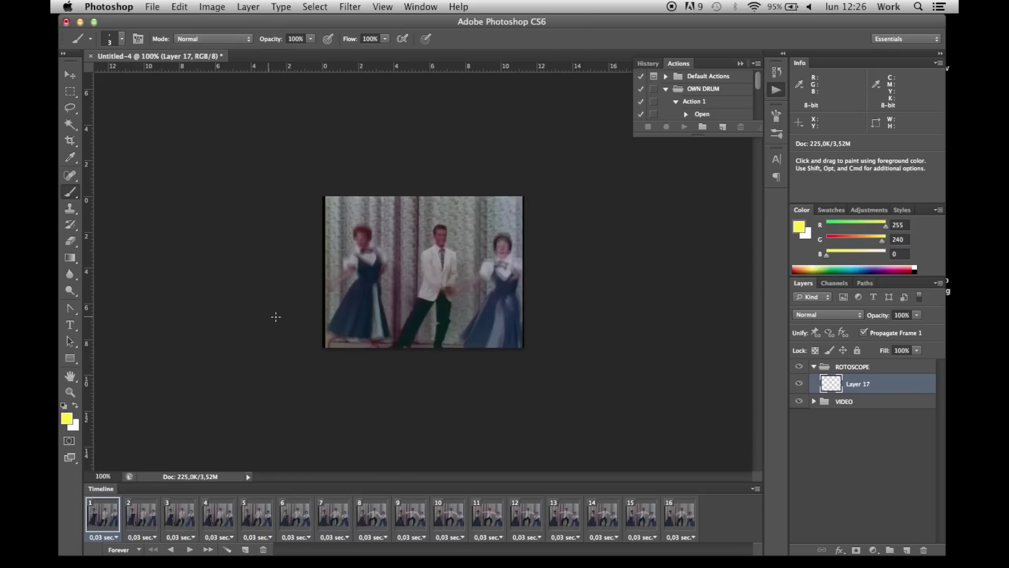
pyautogui.press('z')
pyautogui.click(432, 314)
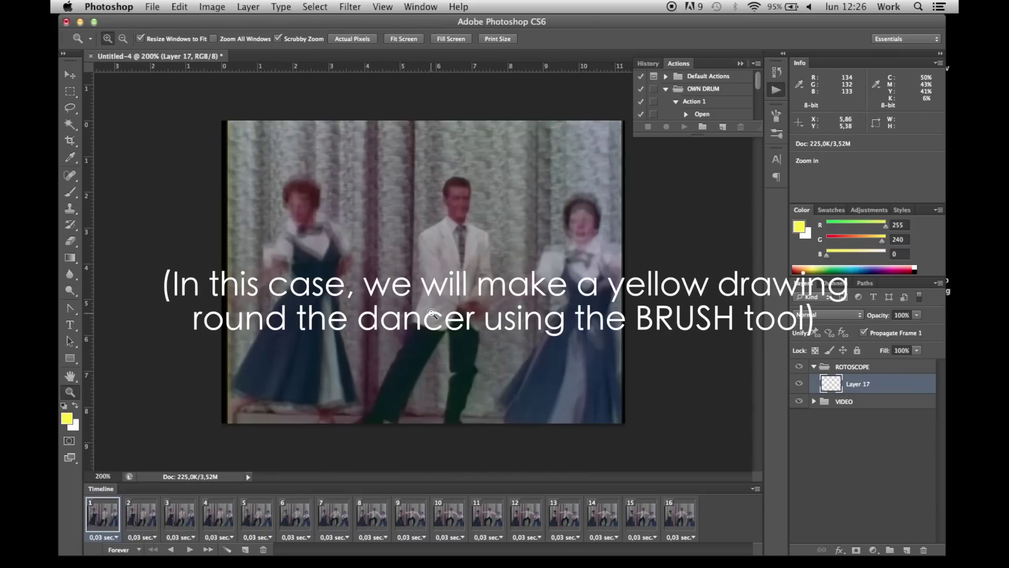
pyautogui.press('b')
pyautogui.moveTo(346, 430)
pyautogui.mouseDown()
pyautogui.moveTo(390, 353)
pyautogui.moveTo(418, 220)
pyautogui.moveTo(469, 164)
pyautogui.moveTo(500, 284)
pyautogui.moveTo(470, 435)
pyautogui.moveTo(441, 384)
pyautogui.moveTo(424, 377)
pyautogui.moveTo(402, 444)
pyautogui.mouseUp()
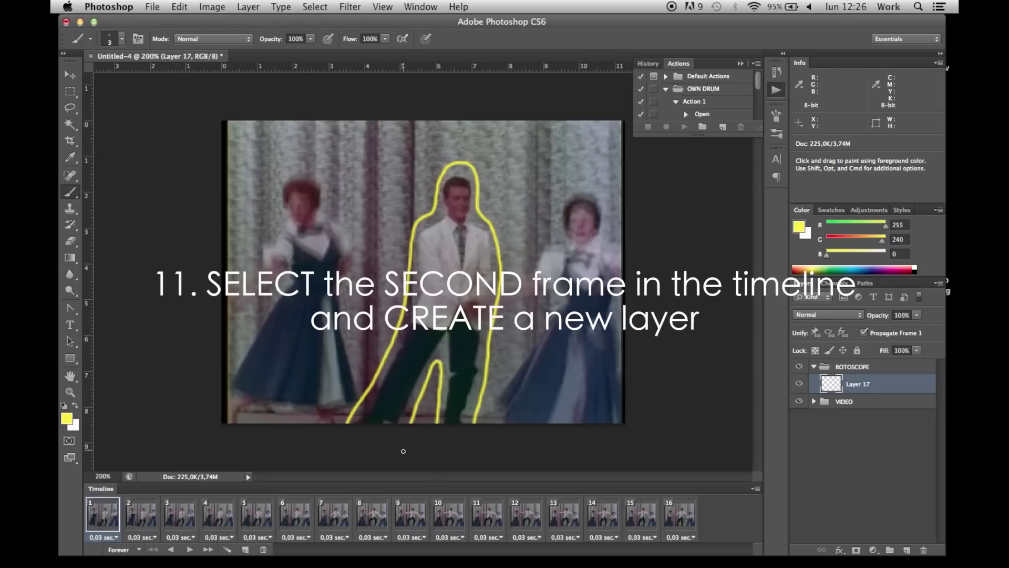
# Trace the male dancer in yellow on new Layers 18, 19 and 20 for frames 2, 3 and 4
pyautogui.click(141, 514)
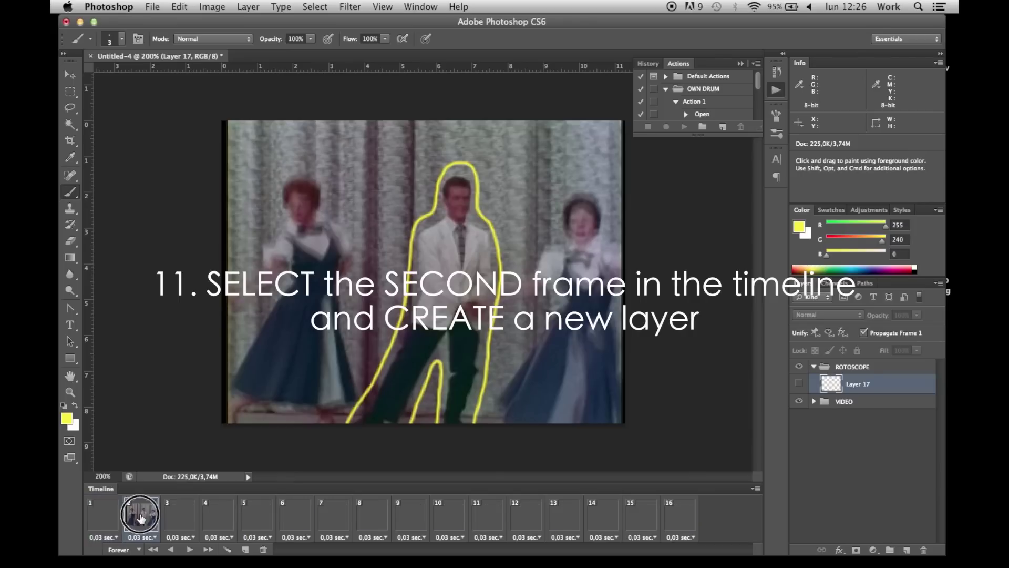
pyautogui.click(906, 550)
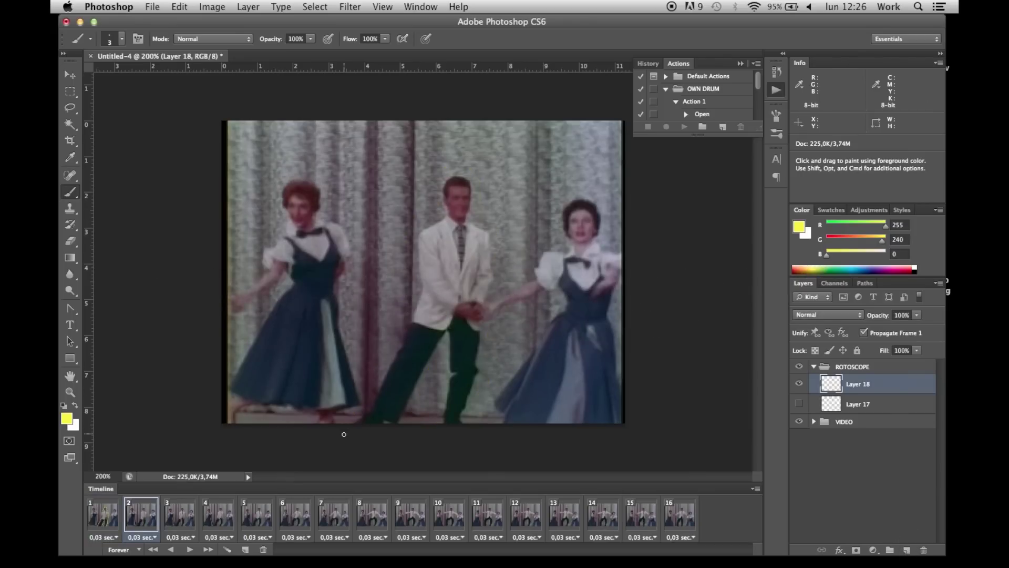
pyautogui.moveTo(348, 424)
pyautogui.mouseDown()
pyautogui.moveTo(443, 173)
pyautogui.moveTo(474, 171)
pyautogui.moveTo(495, 239)
pyautogui.moveTo(496, 310)
pyautogui.moveTo(480, 390)
pyautogui.moveTo(451, 435)
pyautogui.moveTo(436, 364)
pyautogui.moveTo(403, 435)
pyautogui.mouseUp()
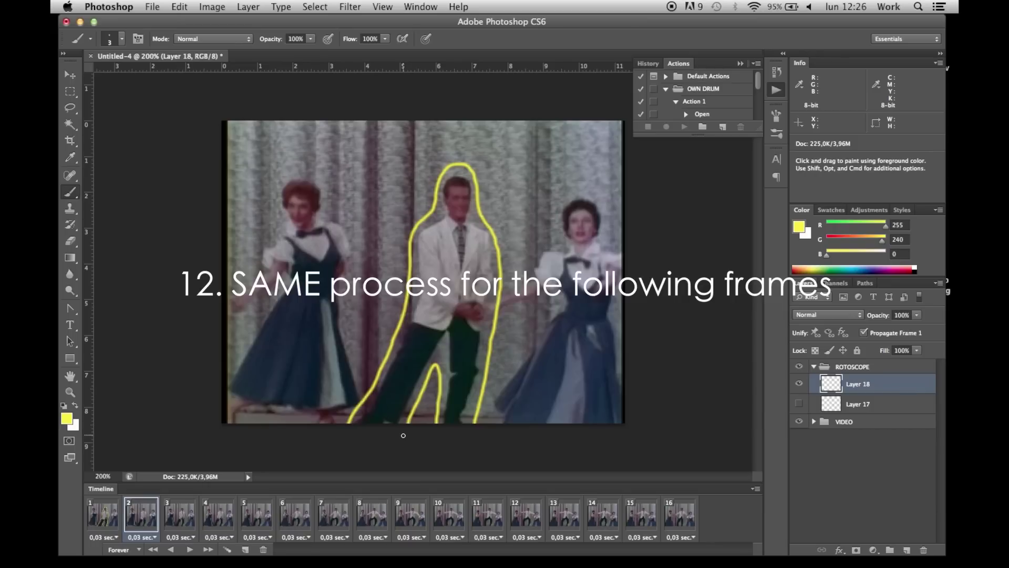
pyautogui.click(180, 513)
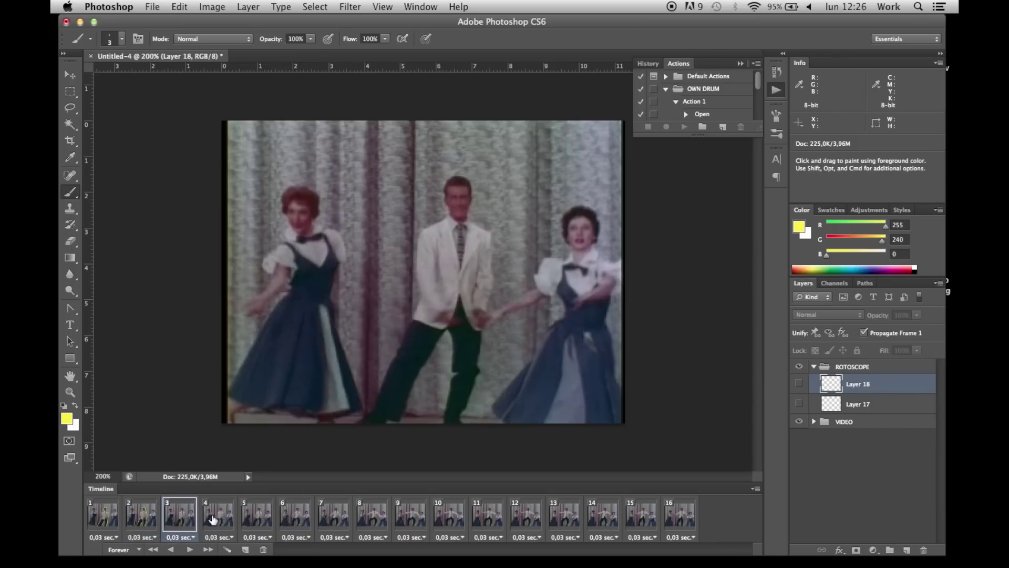
pyautogui.click(906, 550)
pyautogui.moveTo(347, 422)
pyautogui.mouseDown()
pyautogui.moveTo(438, 168)
pyautogui.moveTo(482, 215)
pyautogui.moveTo(504, 315)
pyautogui.moveTo(476, 423)
pyautogui.moveTo(441, 355)
pyautogui.moveTo(399, 452)
pyautogui.mouseUp()
pyautogui.click(217, 514)
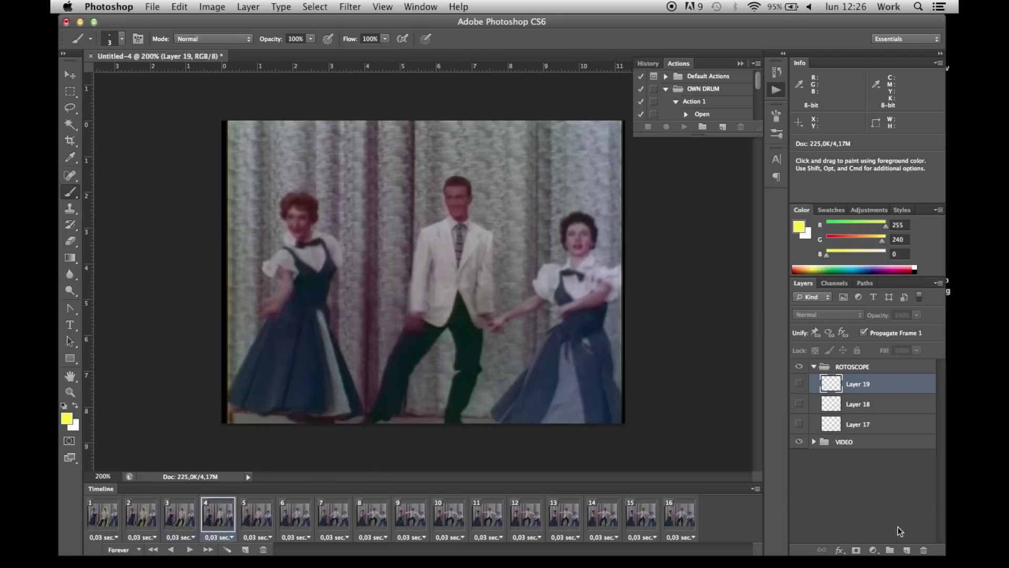
pyautogui.click(907, 550)
pyautogui.moveTo(351, 422)
pyautogui.mouseDown()
pyautogui.moveTo(441, 172)
pyautogui.moveTo(493, 221)
pyautogui.moveTo(497, 341)
pyautogui.moveTo(475, 423)
pyautogui.moveTo(442, 355)
pyautogui.moveTo(390, 457)
pyautogui.mouseUp()
# Review frames 1–4 and play them back, then add Layer 21 on frame 5
pyautogui.click(260, 525)
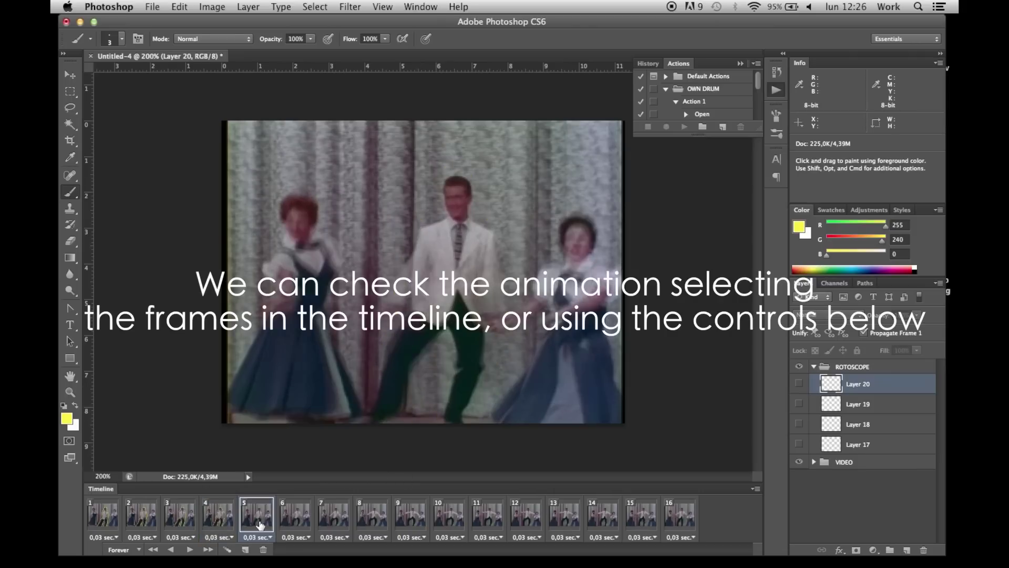
pyautogui.click(97, 520)
pyautogui.click(142, 518)
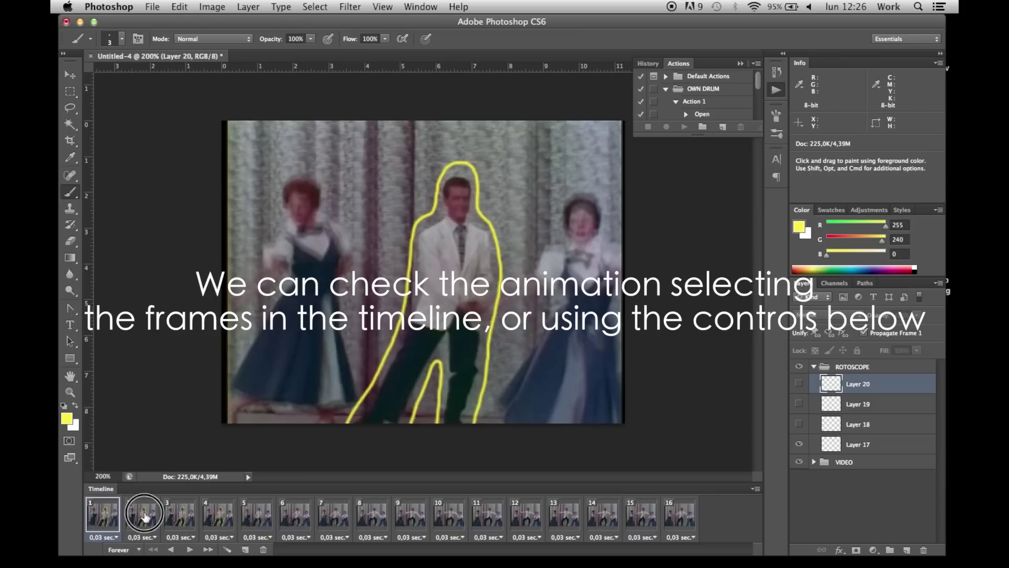
pyautogui.click(179, 516)
pyautogui.click(223, 518)
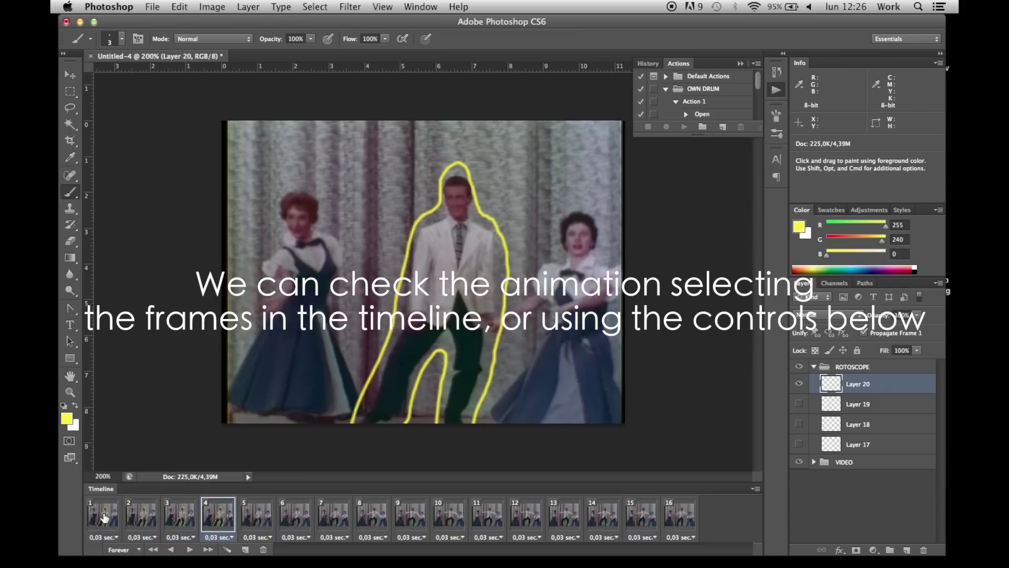
pyautogui.click(189, 549)
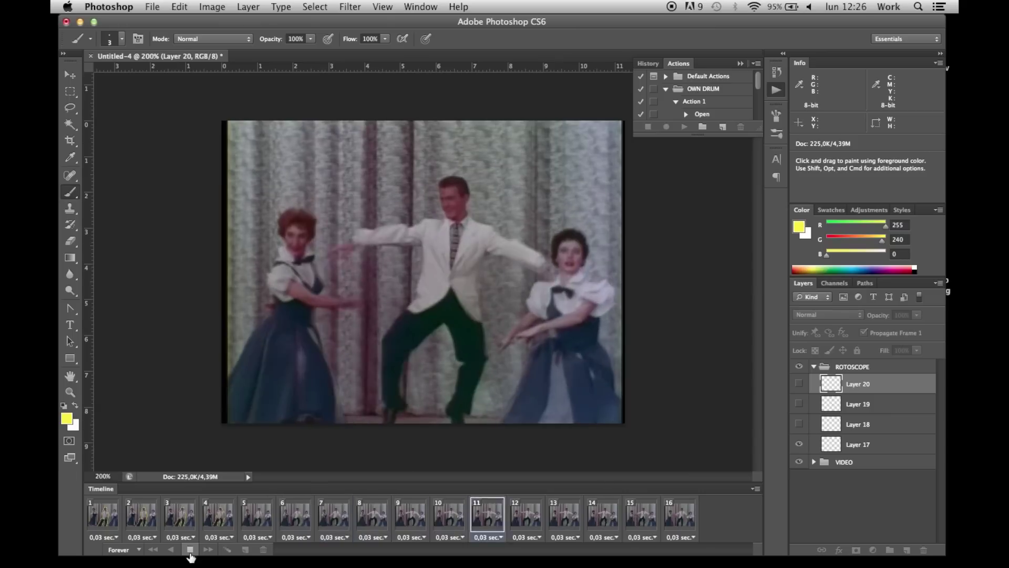
pyautogui.click(190, 551)
pyautogui.click(252, 519)
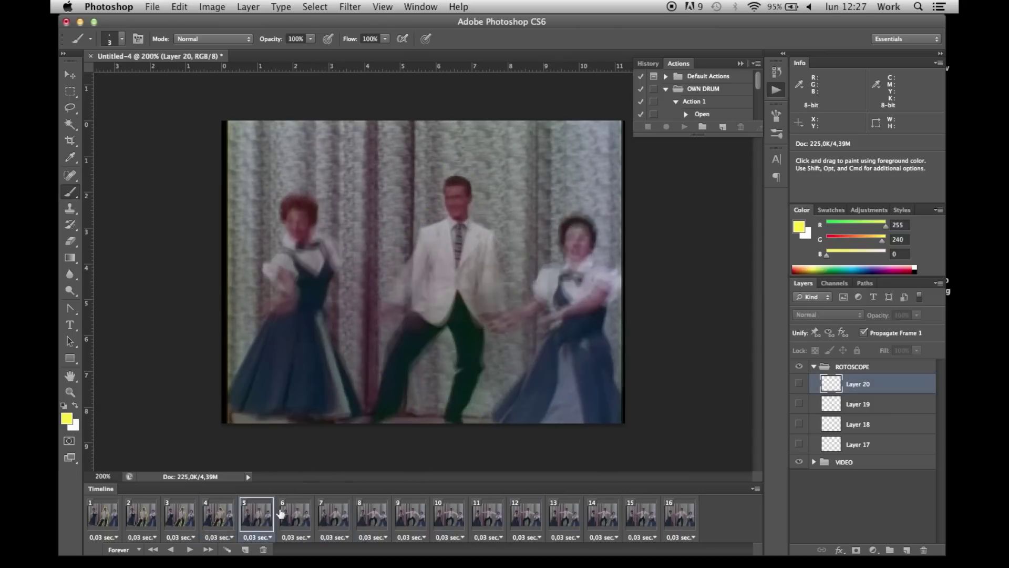
pyautogui.click(907, 550)
# Finish frame 5's yellow outline and trace the dancer on new layers for frames 6 and 7
pyautogui.moveTo(361, 422)
pyautogui.mouseDown()
pyautogui.moveTo(382, 287)
pyautogui.moveTo(487, 214)
pyautogui.mouseUp()
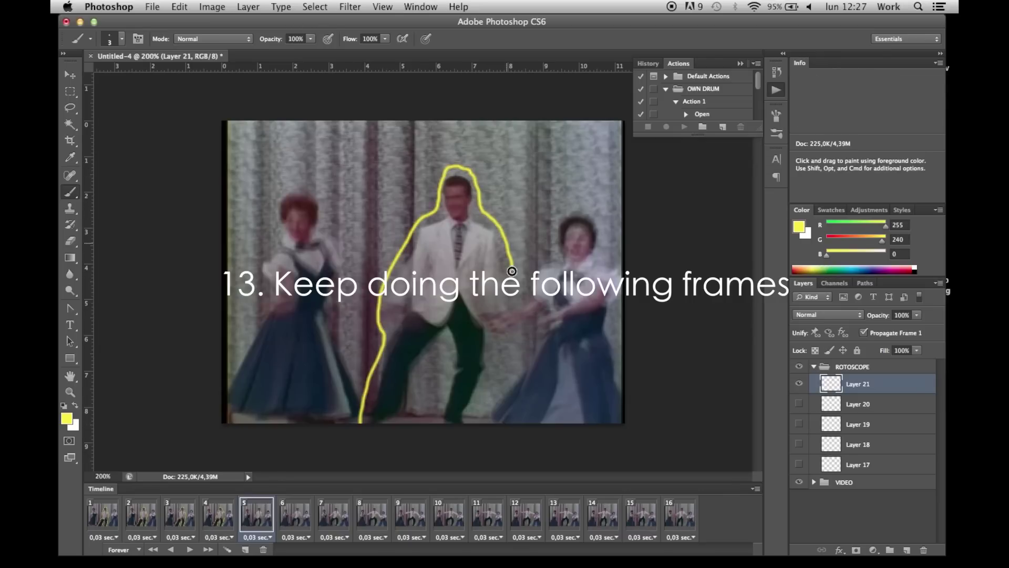
pyautogui.moveTo(487, 214); pyautogui.dragTo(472, 422)
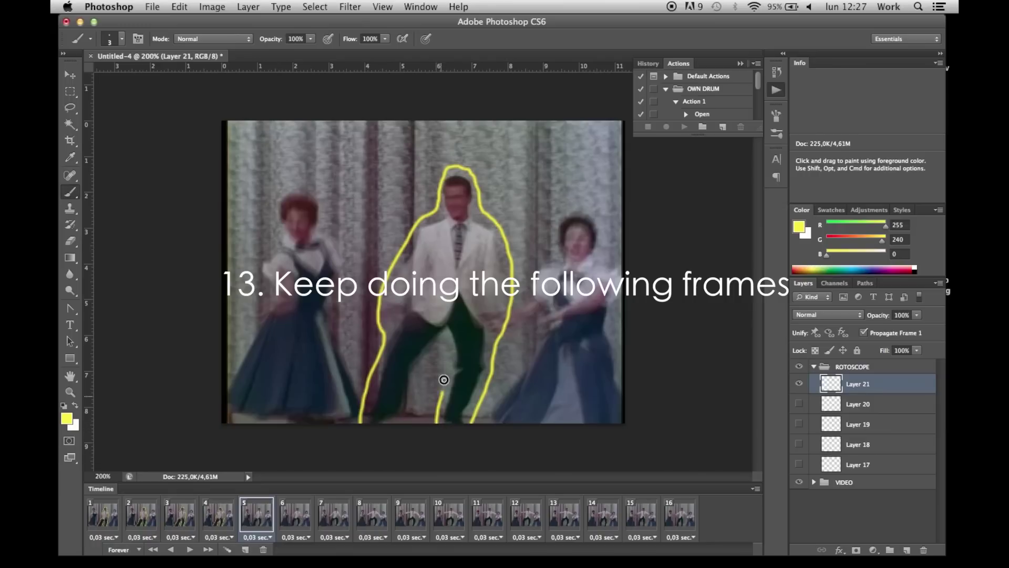
pyautogui.click(294, 515)
pyautogui.hotkey('ctrl', 'shift', 'alt', 'n')
pyautogui.moveTo(370, 422)
pyautogui.mouseDown()
pyautogui.moveTo(378, 316)
pyautogui.moveTo(457, 169)
pyautogui.moveTo(523, 300)
pyautogui.moveTo(473, 422)
pyautogui.mouseUp()
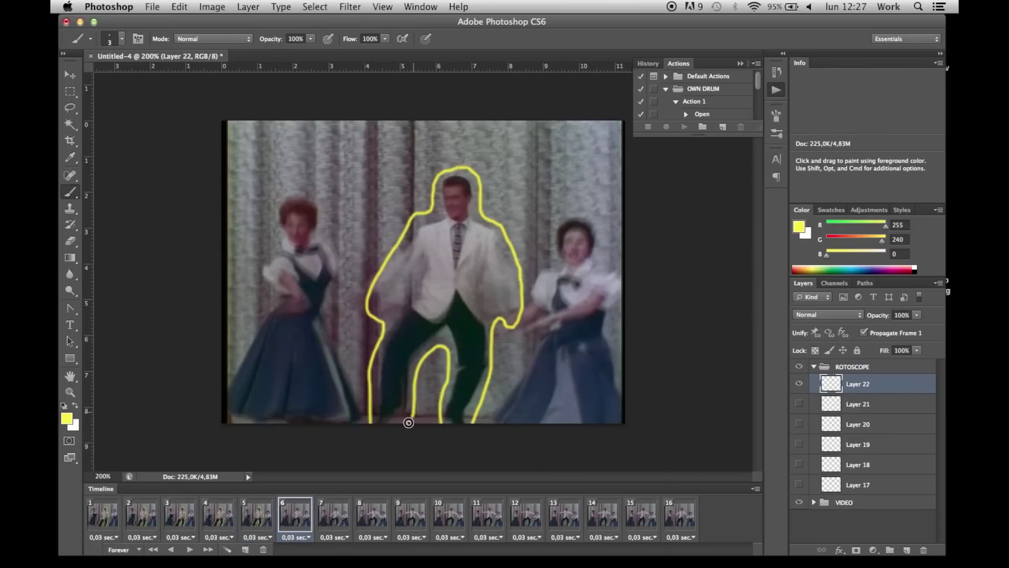
pyautogui.click(333, 515)
pyautogui.click(907, 550)
pyautogui.moveTo(367, 422)
pyautogui.mouseDown()
pyautogui.moveTo(415, 216)
pyautogui.moveTo(517, 241)
pyautogui.moveTo(489, 389)
pyautogui.moveTo(448, 367)
pyautogui.mouseUp()
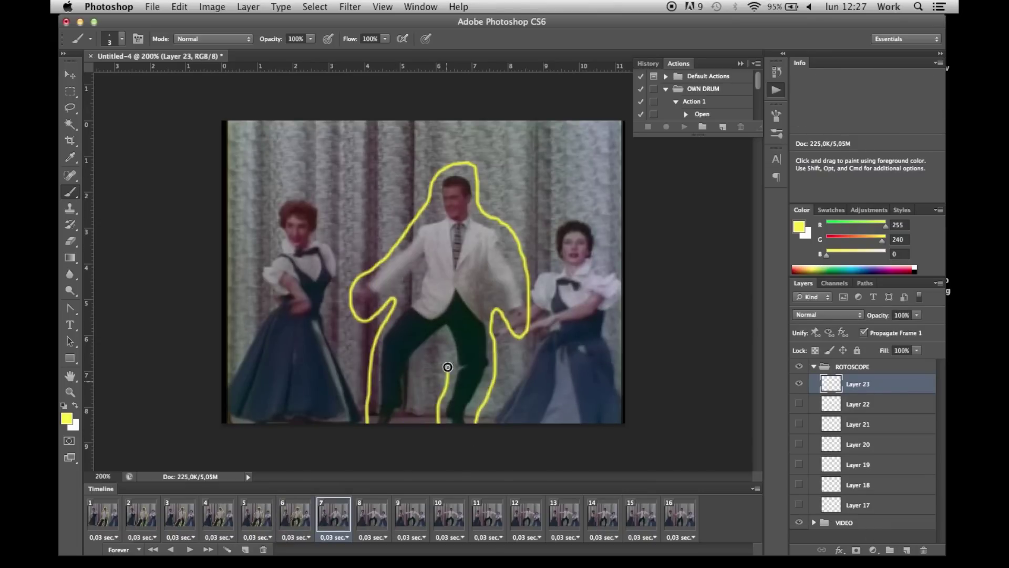
# Add outline layers for frames 8–11, tracing the dancer on frames 8 and 11
pyautogui.click(372, 514)
pyautogui.click(906, 550)
pyautogui.moveTo(376, 422)
pyautogui.mouseDown()
pyautogui.moveTo(351, 257)
pyautogui.moveTo(480, 198)
pyautogui.moveTo(523, 311)
pyautogui.moveTo(439, 417)
pyautogui.moveTo(404, 342)
pyautogui.moveTo(401, 223)
pyautogui.moveTo(444, 360)
pyautogui.moveTo(397, 282)
pyautogui.mouseUp()
pyautogui.click(407, 507)
pyautogui.click(907, 550)
pyautogui.click(449, 514)
pyautogui.click(906, 549)
pyautogui.click(486, 514)
pyautogui.click(906, 550)
pyautogui.moveTo(373, 422); pyautogui.dragTo(484, 418)
# Add outline layers for frames 12–16 and trace the dancer fully on frames 12 and 16
pyautogui.click(526, 514)
pyautogui.click(907, 550)
pyautogui.moveTo(378, 422)
pyautogui.mouseDown()
pyautogui.moveTo(551, 260)
pyautogui.moveTo(480, 422)
pyautogui.moveTo(480, 173)
pyautogui.moveTo(475, 422)
pyautogui.mouseUp()
pyautogui.click(565, 514)
pyautogui.click(906, 550)
pyautogui.click(614, 520)
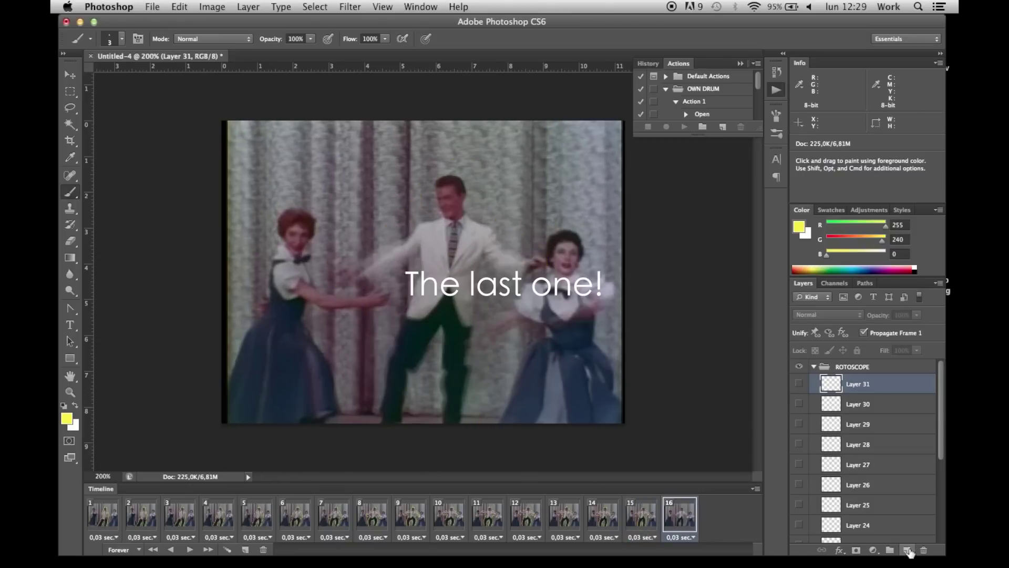
pyautogui.click(907, 550)
pyautogui.moveTo(370, 422); pyautogui.dragTo(393, 313)
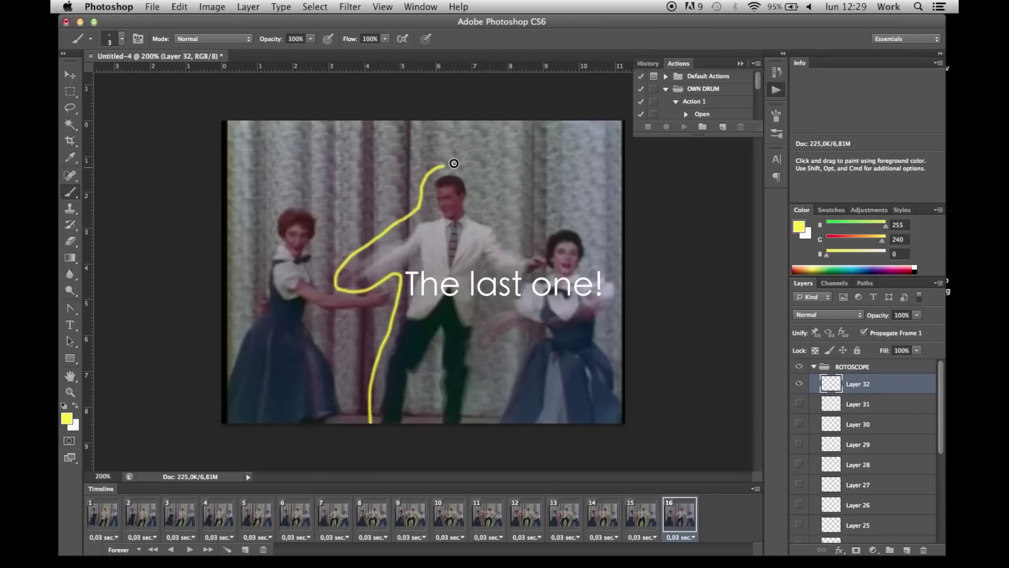
pyautogui.moveTo(483, 370); pyautogui.dragTo(480, 434)
pyautogui.moveTo(433, 388); pyautogui.dragTo(408, 421)
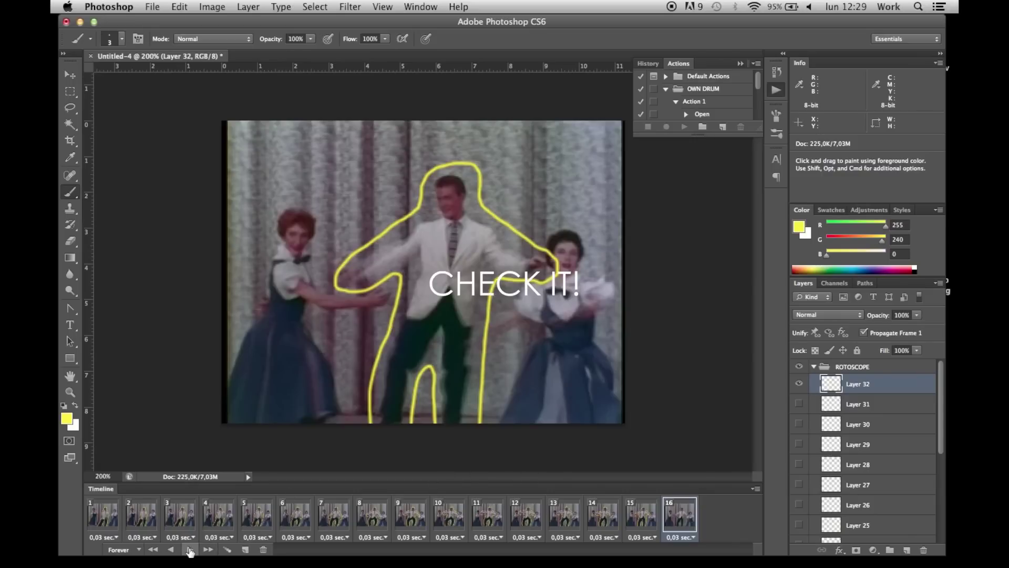
# Play back the finished animation, stop on frame 6, and select Layer 22
pyautogui.click(191, 550)
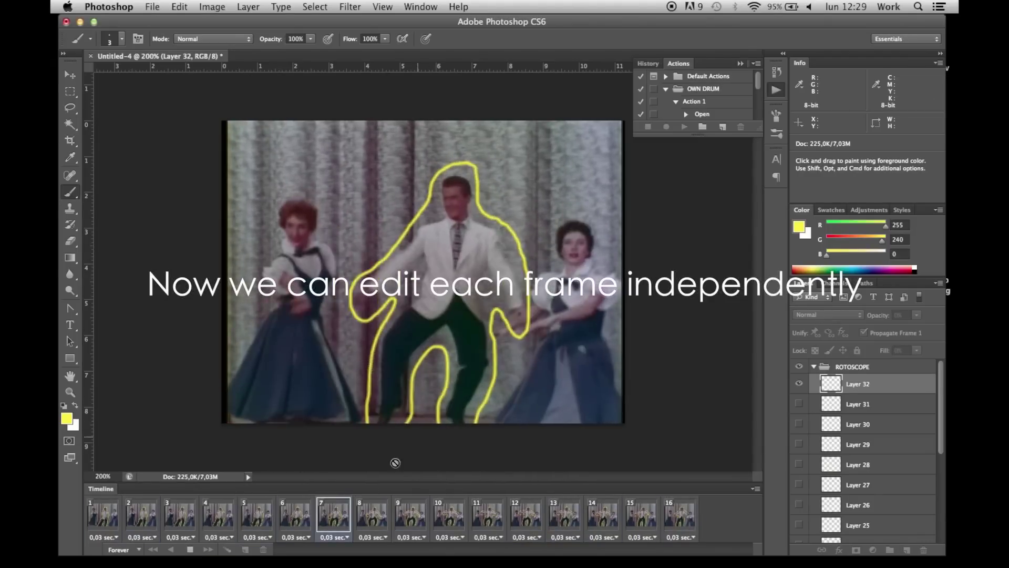
pyautogui.click(191, 550)
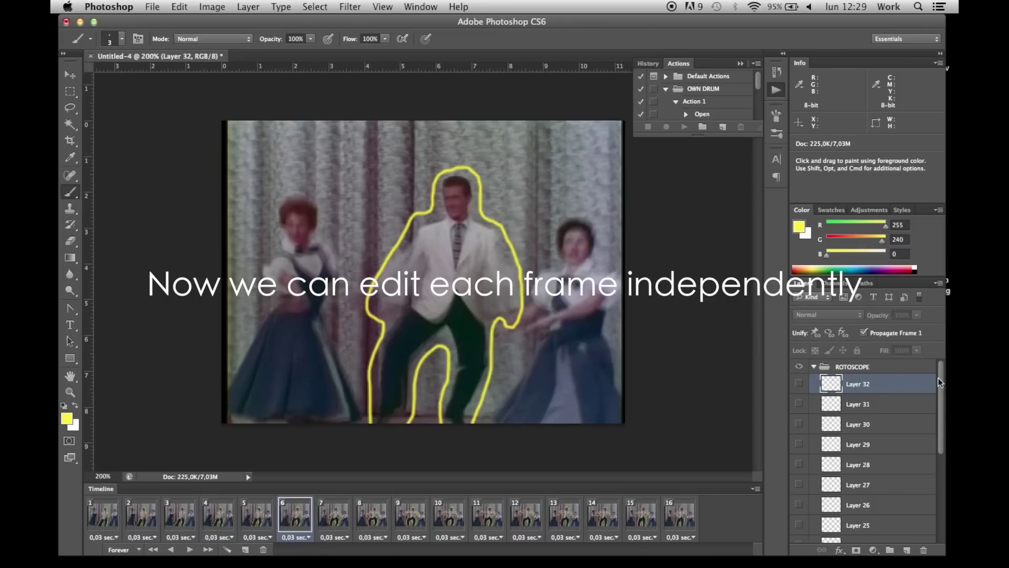
pyautogui.moveTo(940, 393); pyautogui.dragTo(944, 478)
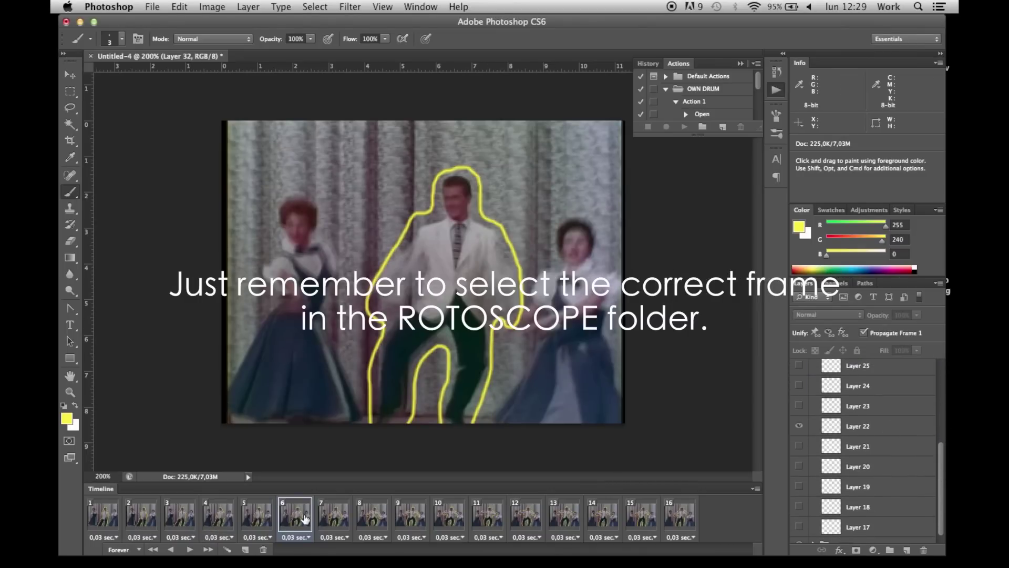
pyautogui.click(866, 426)
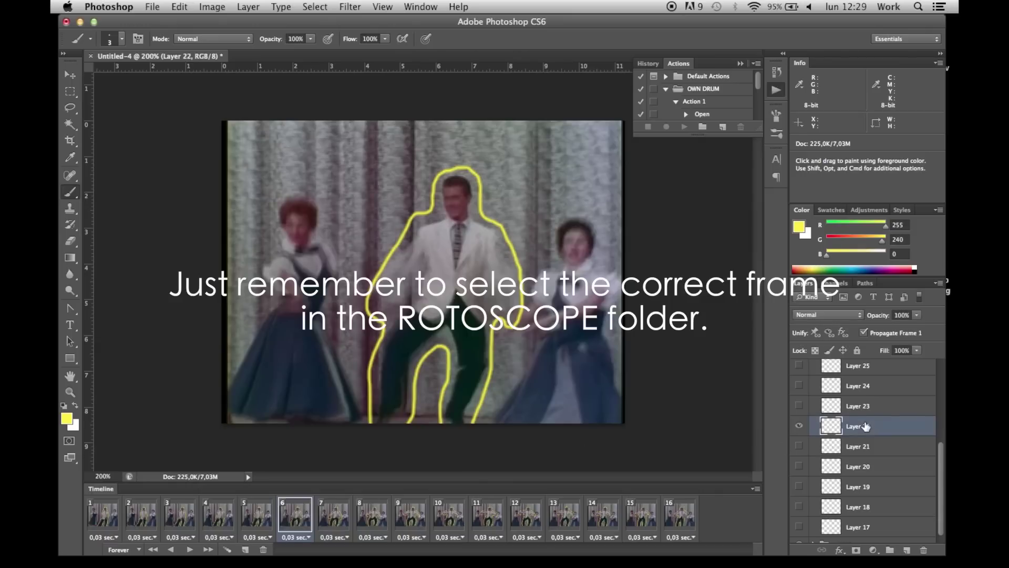
# Target Layers 23, 24 and 25 on frames 7, 8 and 9, then collapse ROTOSCOPE
pyautogui.click(339, 522)
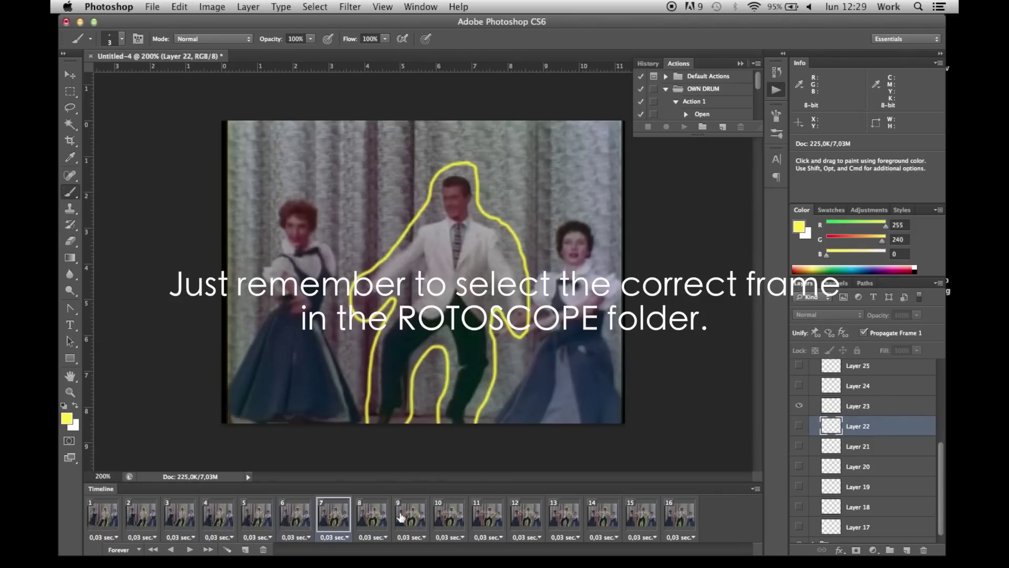
pyautogui.click(867, 406)
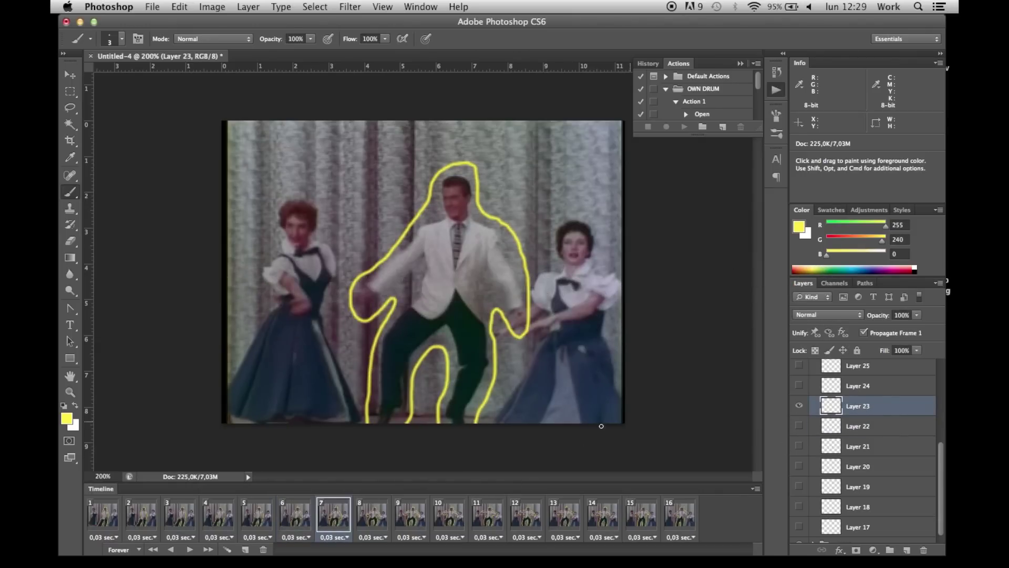
pyautogui.click(379, 517)
pyautogui.click(871, 387)
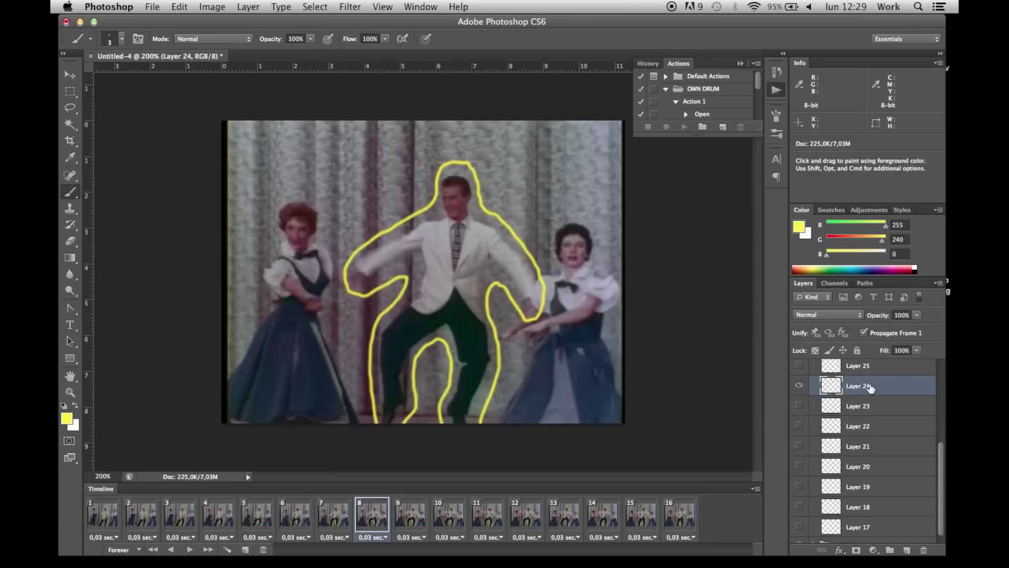
pyautogui.click(422, 519)
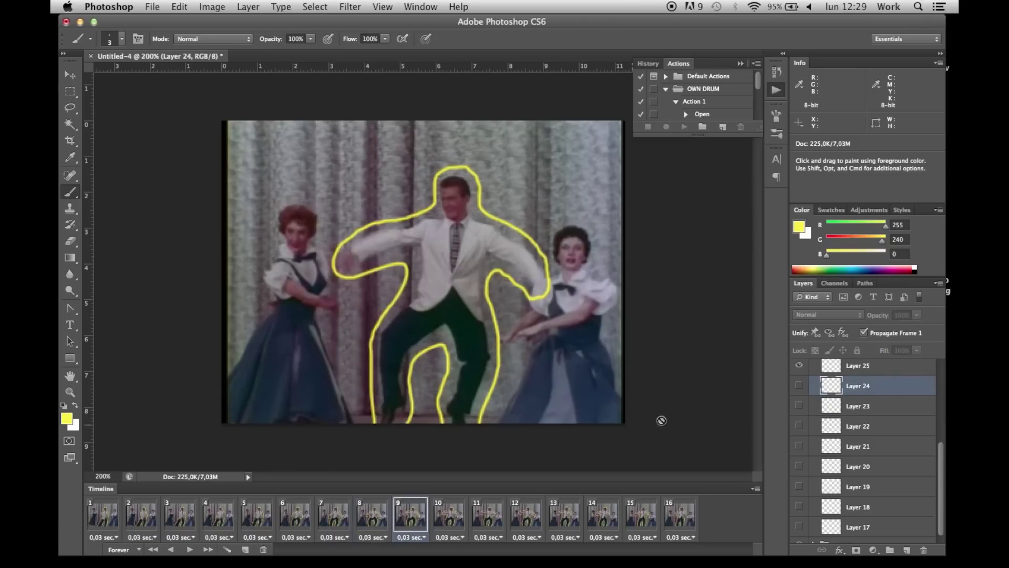
pyautogui.click(867, 371)
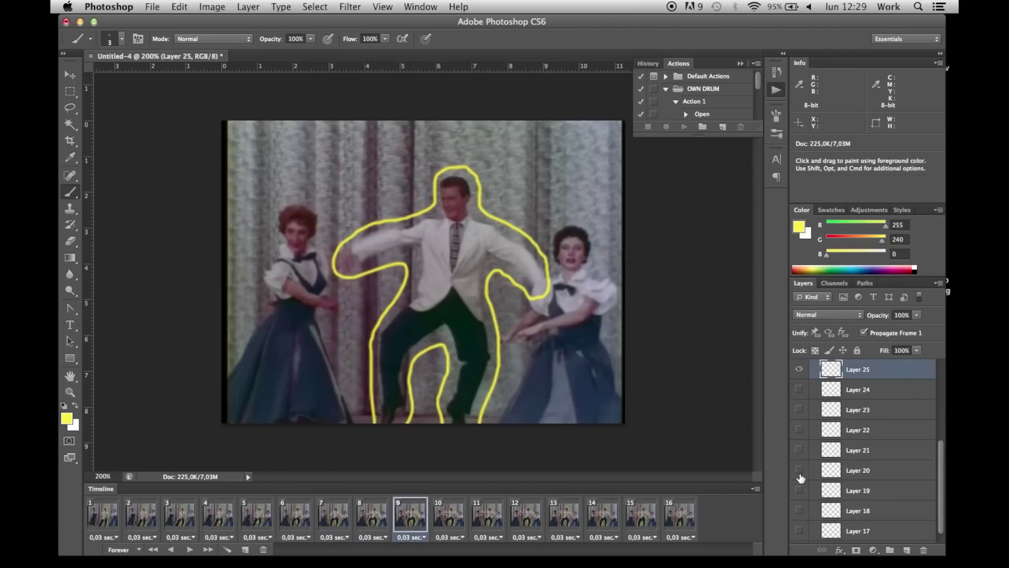
pyautogui.moveTo(941, 466); pyautogui.dragTo(941, 388)
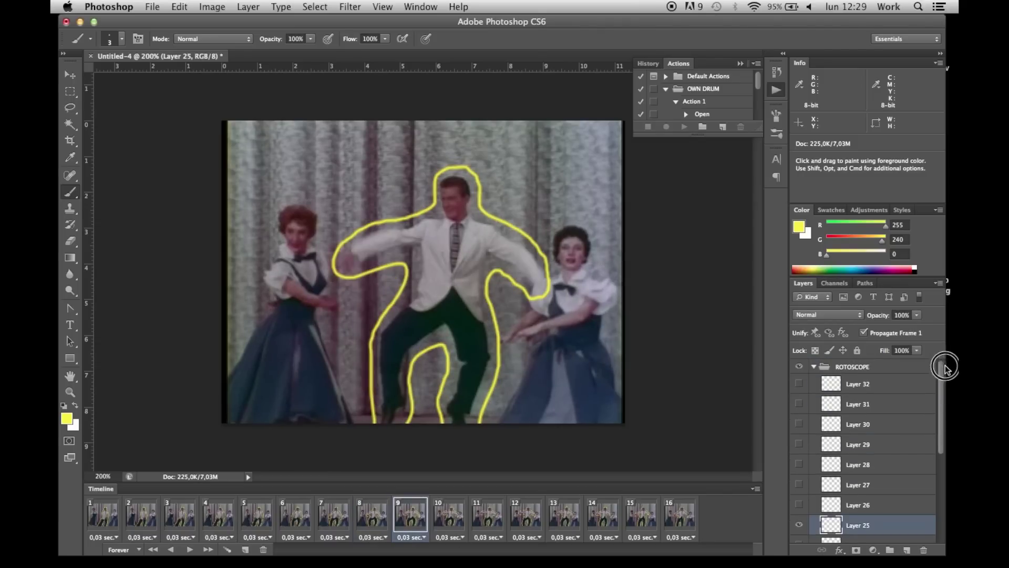
pyautogui.click(814, 366)
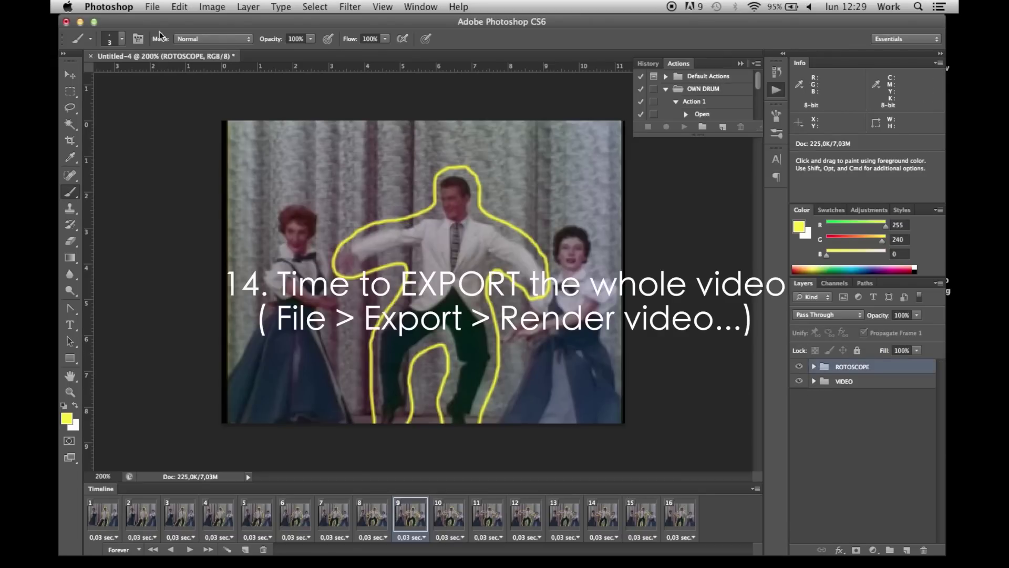
# Start a video render and set its output folder to the Desktop (Escritorio)
pyautogui.click(152, 8)
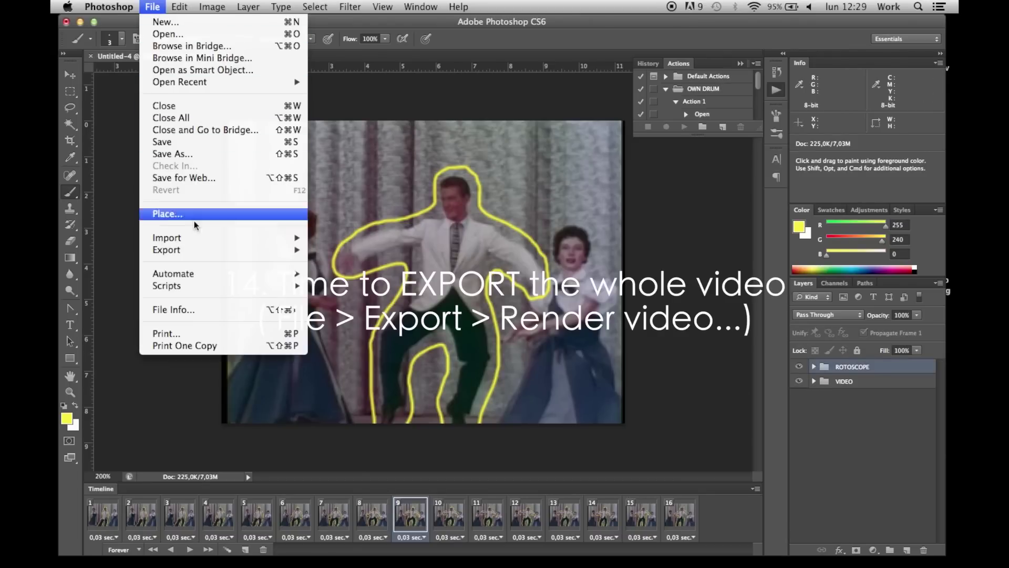
pyautogui.moveTo(166, 249)
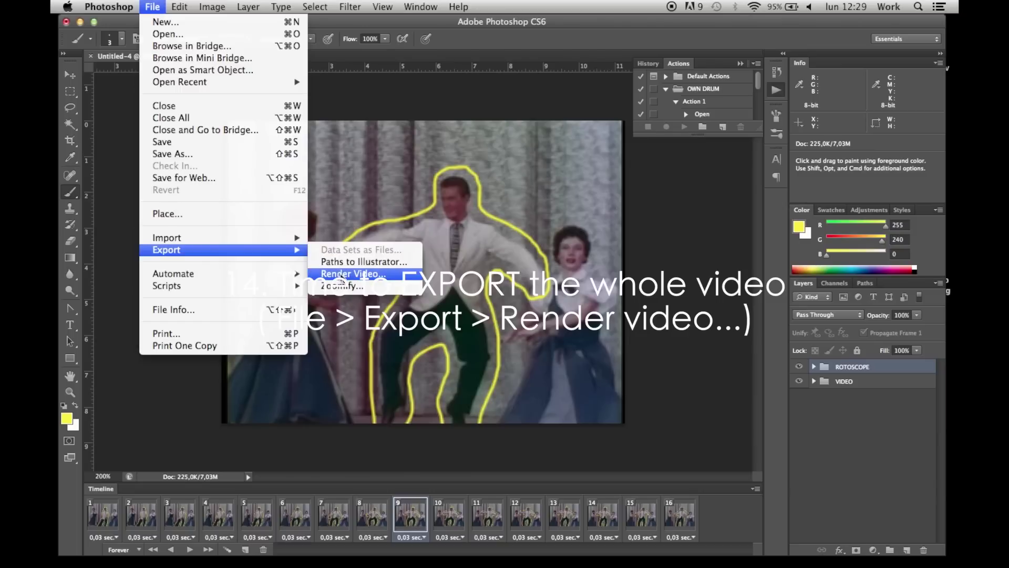
pyautogui.click(347, 274)
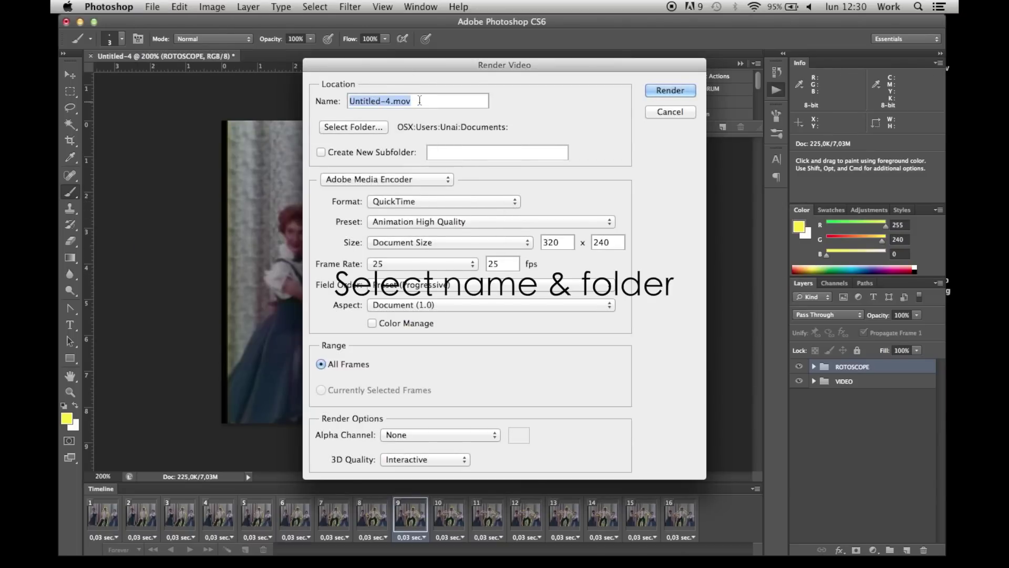
pyautogui.click(376, 125)
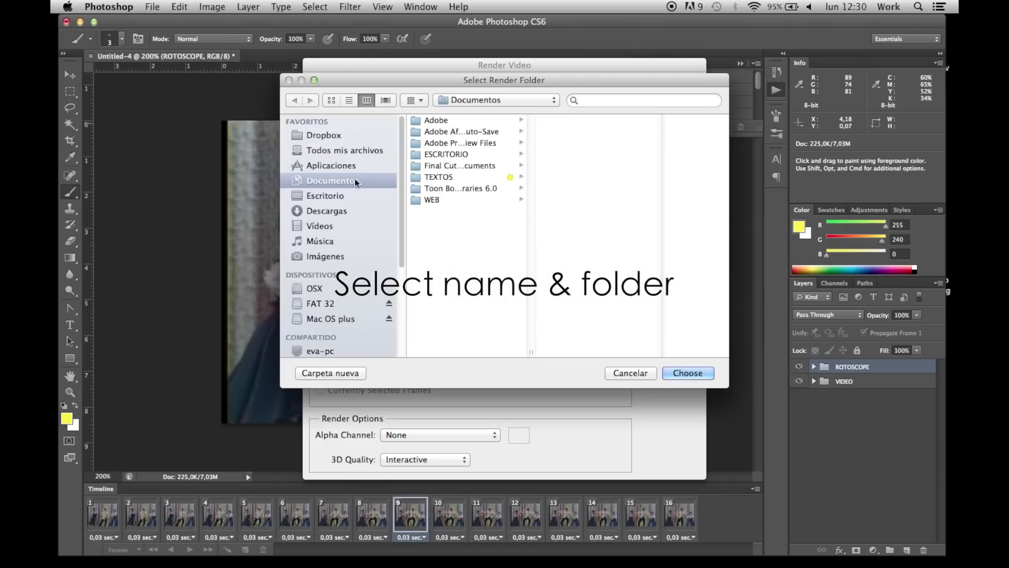
pyautogui.click(348, 197)
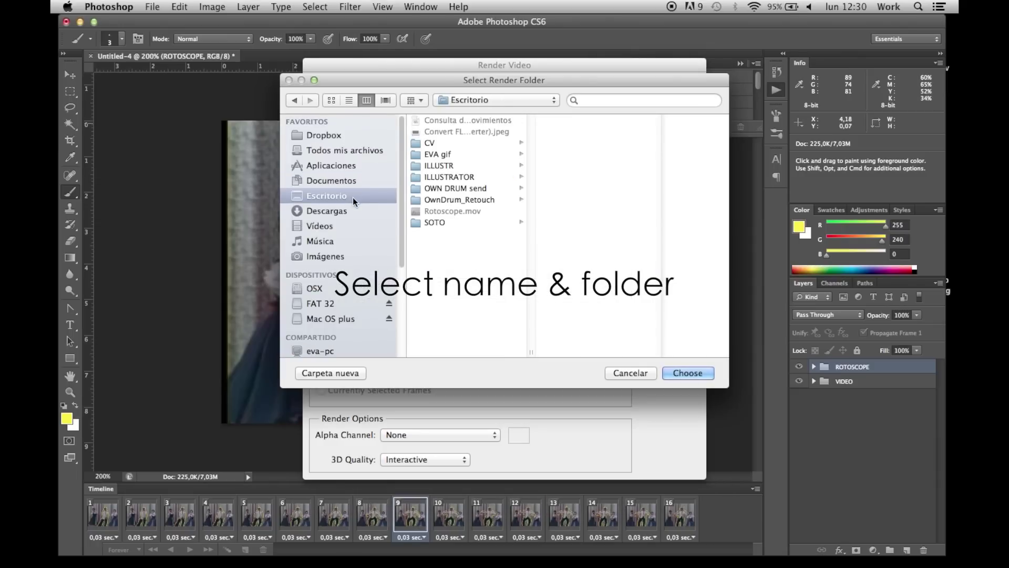
pyautogui.click(689, 373)
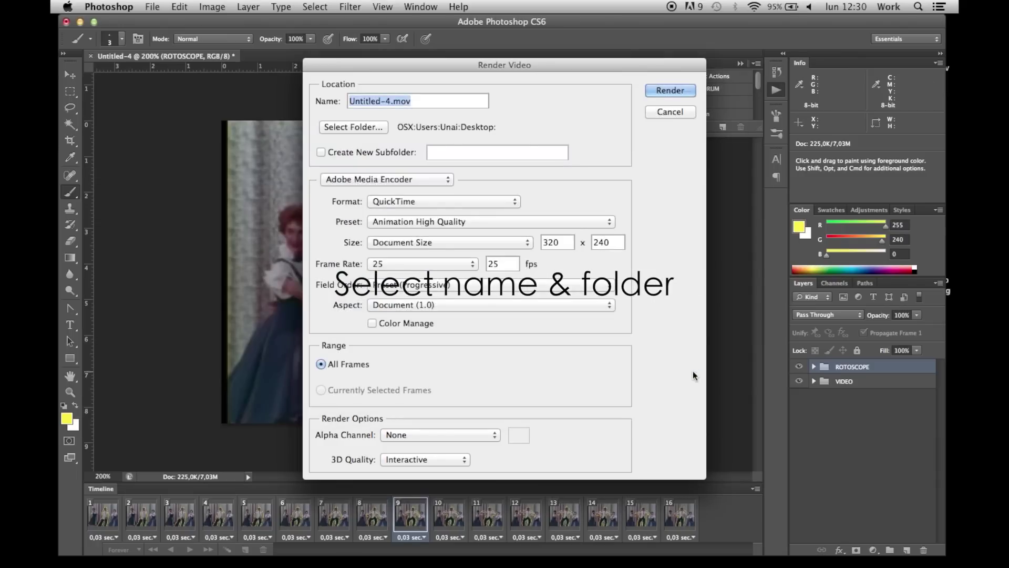
# Rename the render file to 'Rotoscope yellow.mov'
pyautogui.click(400, 100)
pyautogui.moveTo(391, 101); pyautogui.dragTo(342, 102)
pyautogui.write('R')
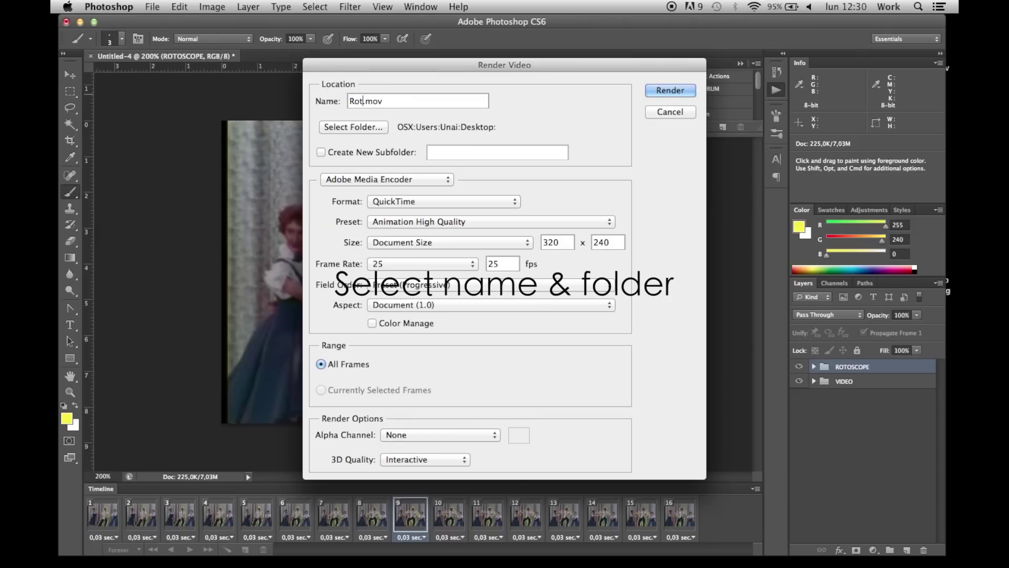
pyautogui.write('otoscope yellow')
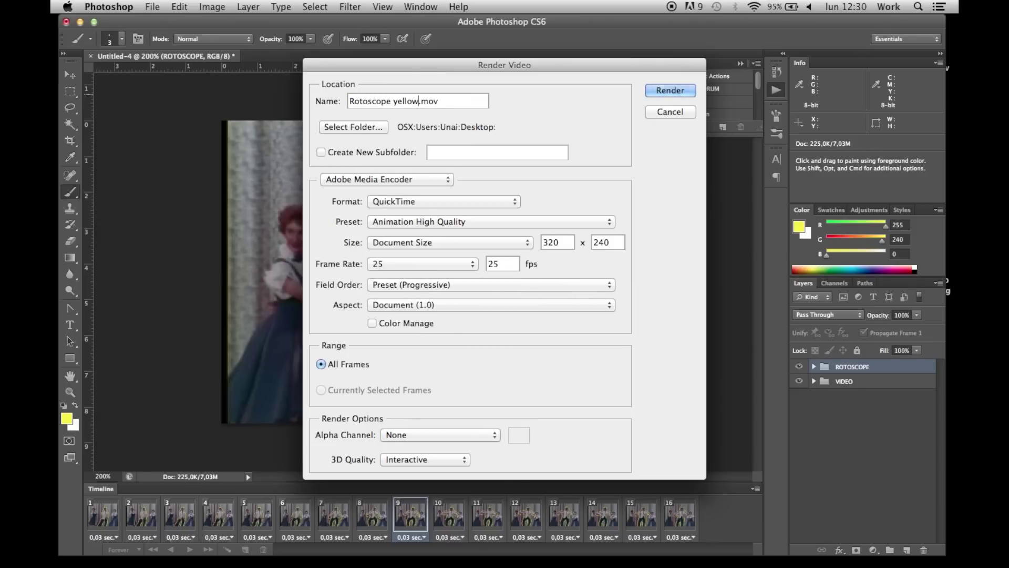
# Render as QuickTime, Animation High Quality preset, at Document Size (320×240, 25 fps)
pyautogui.click(411, 208)
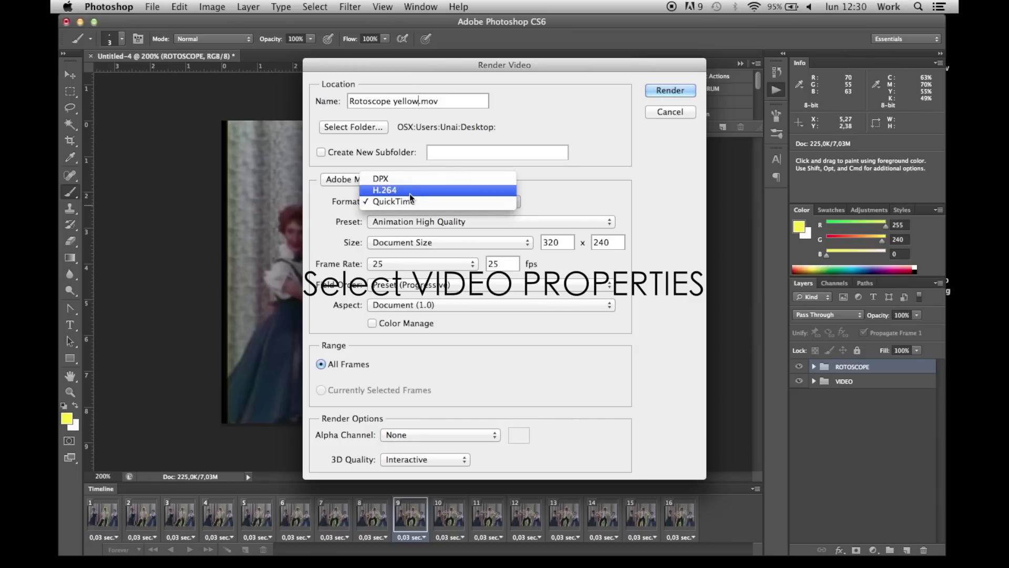
pyautogui.click(601, 223)
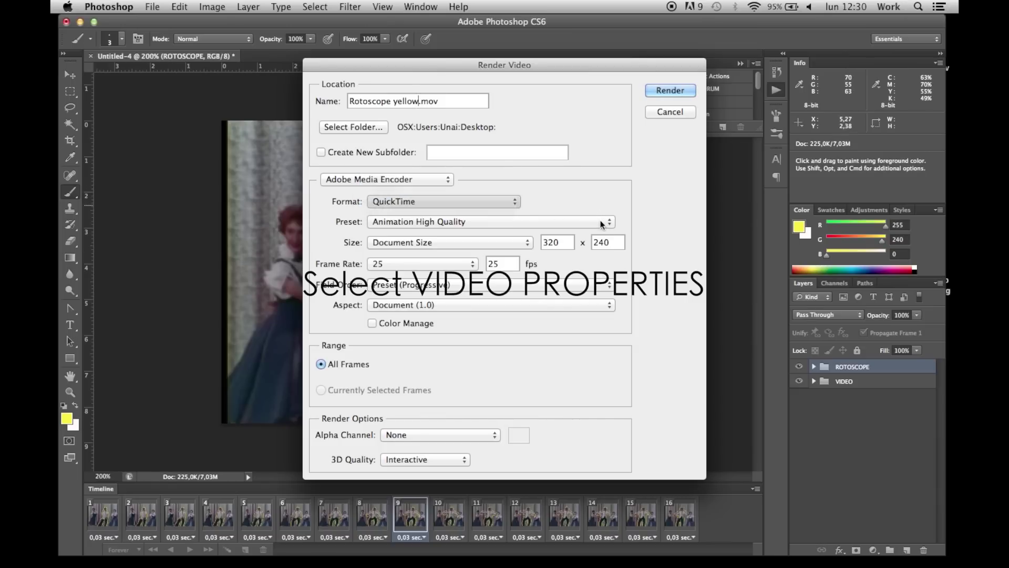
pyautogui.click(600, 224)
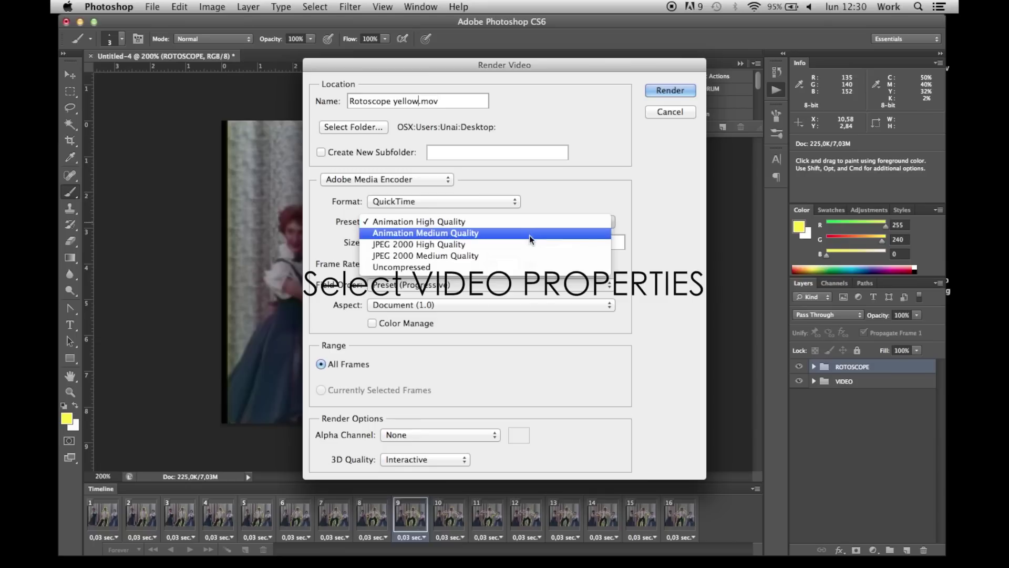
pyautogui.click(592, 205)
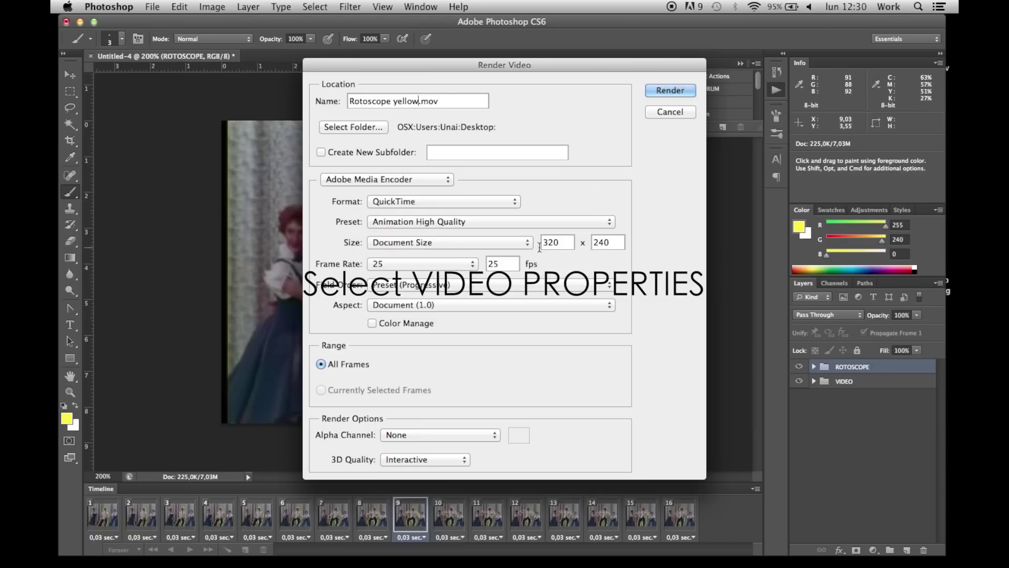
pyautogui.click(527, 243)
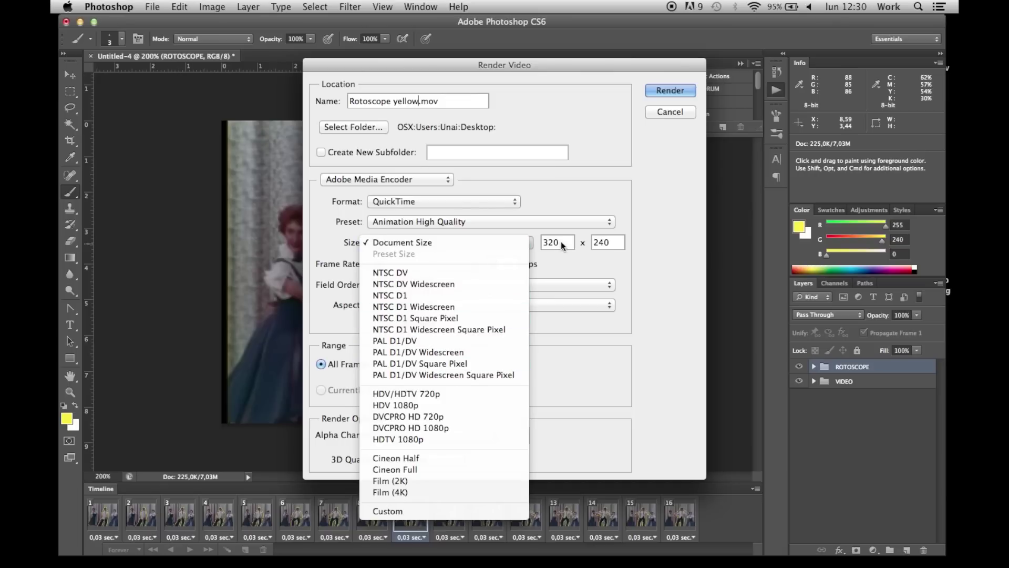
pyautogui.click(565, 267)
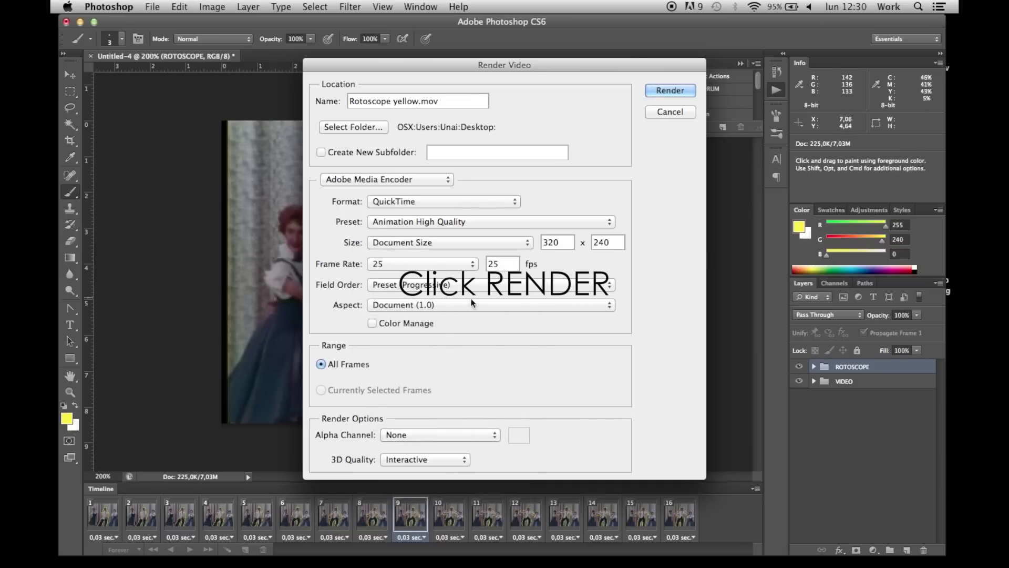
pyautogui.click(663, 92)
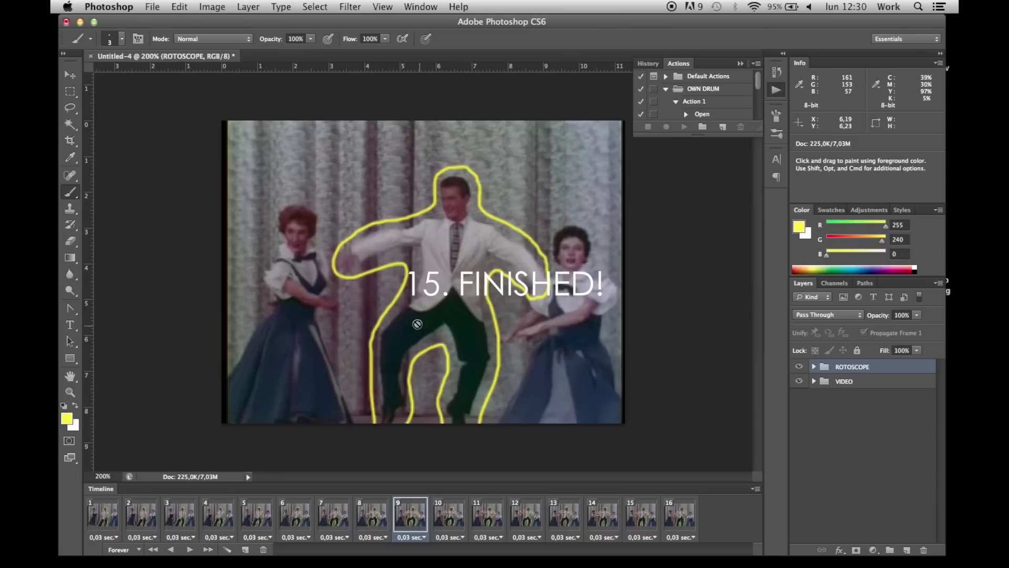
# Minimize Photoshop, move Rotoscope yellow.mov to the desktop's top centre and open it
pyautogui.click(80, 23)
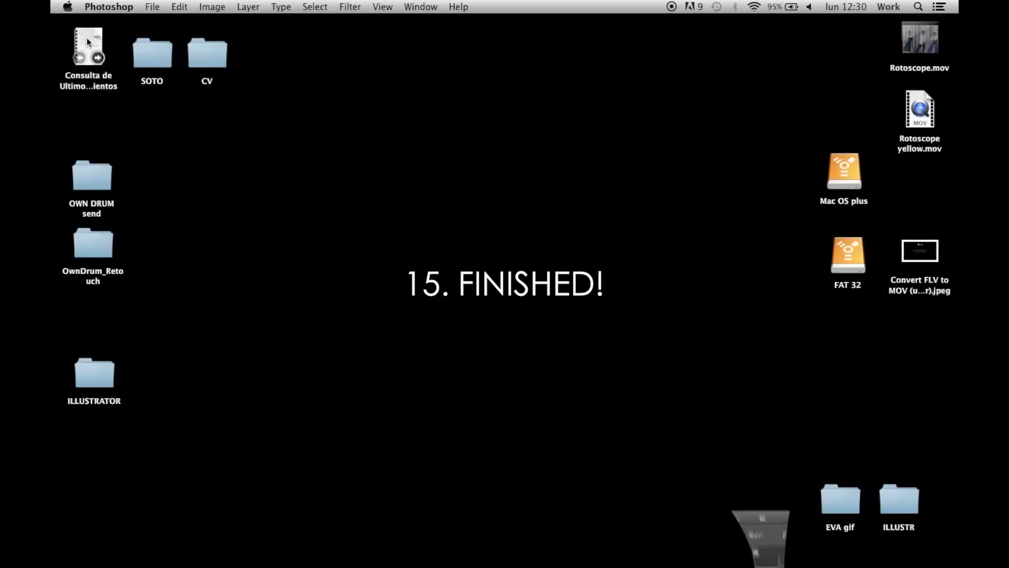
pyautogui.moveTo(920, 147); pyautogui.dragTo(486, 114)
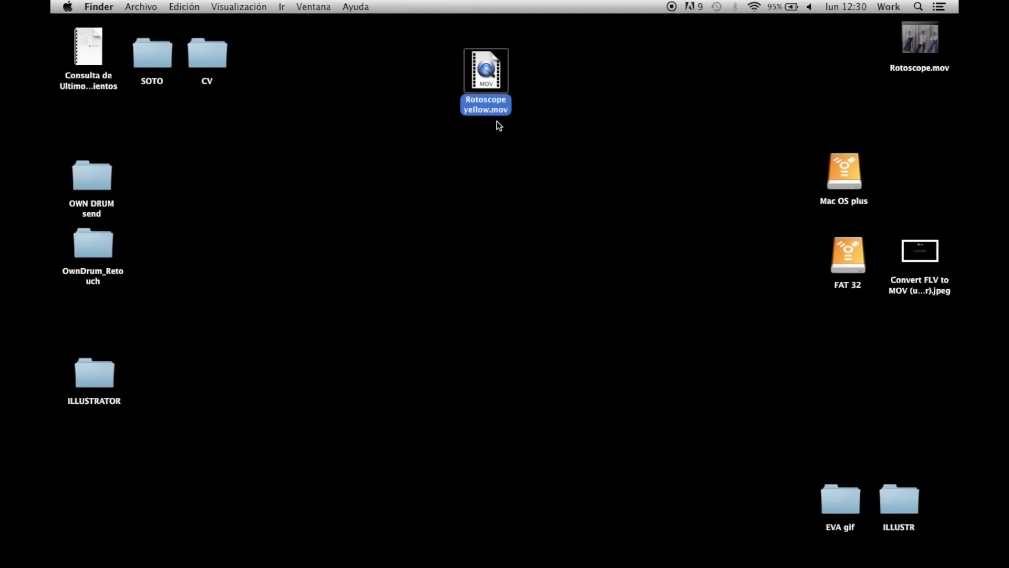
pyautogui.click(491, 137)
pyautogui.doubleClick(492, 109)
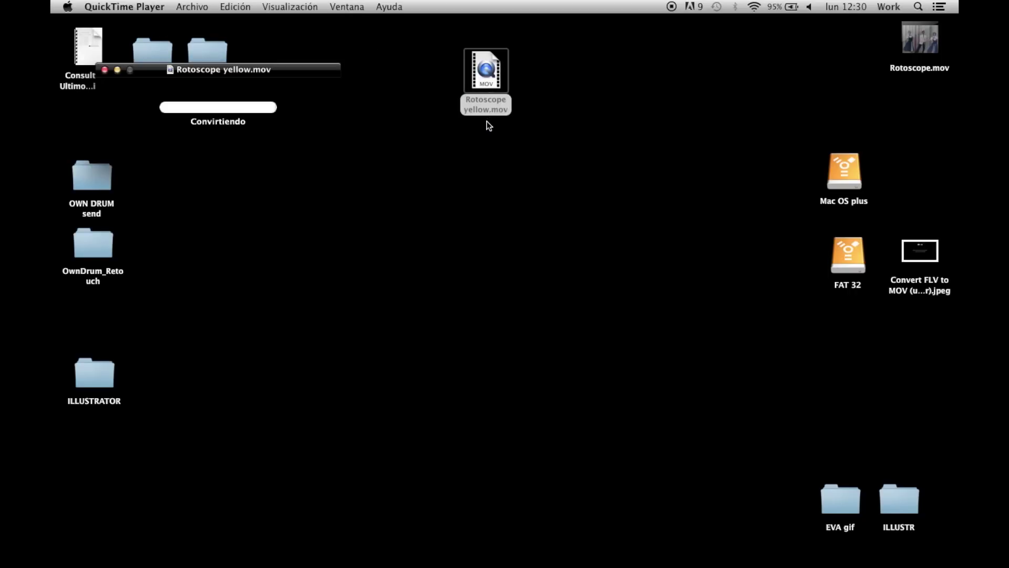
# Centre the QuickTime window showing Rotoscope yellow (convertido).mov on the screen
pyautogui.moveTo(259, 73)
pyautogui.mouseDown()
pyautogui.moveTo(282, 72)
pyautogui.moveTo(537, 182)
pyautogui.mouseUp()
pyautogui.click(539, 180)
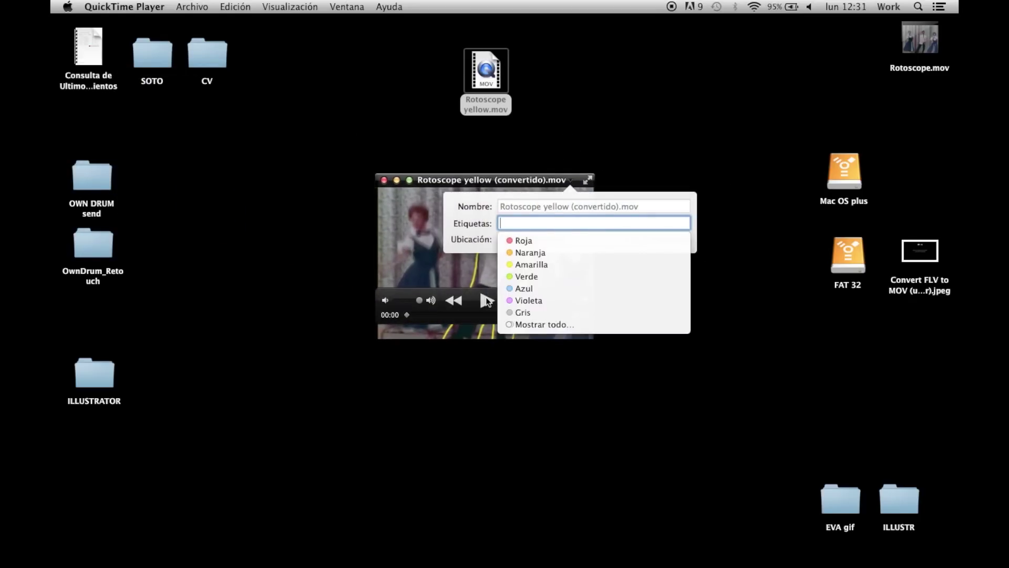